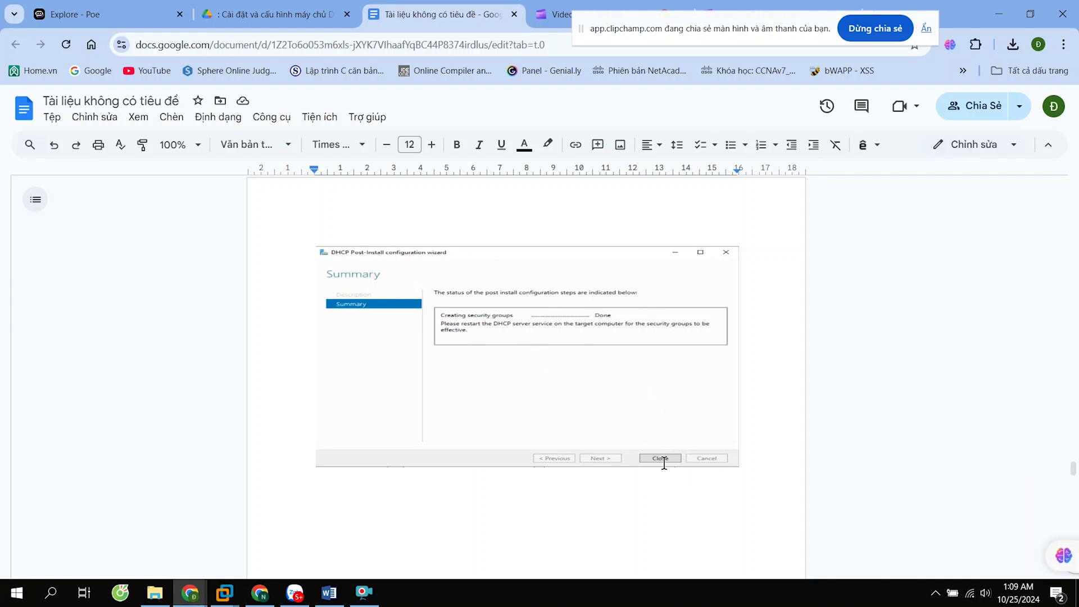
# Switch to the Windows Server 2019 virtual machine in VMware Workstation and open the DHCP console from Server Manager.
pyautogui.scroll(-6, 649, 478)
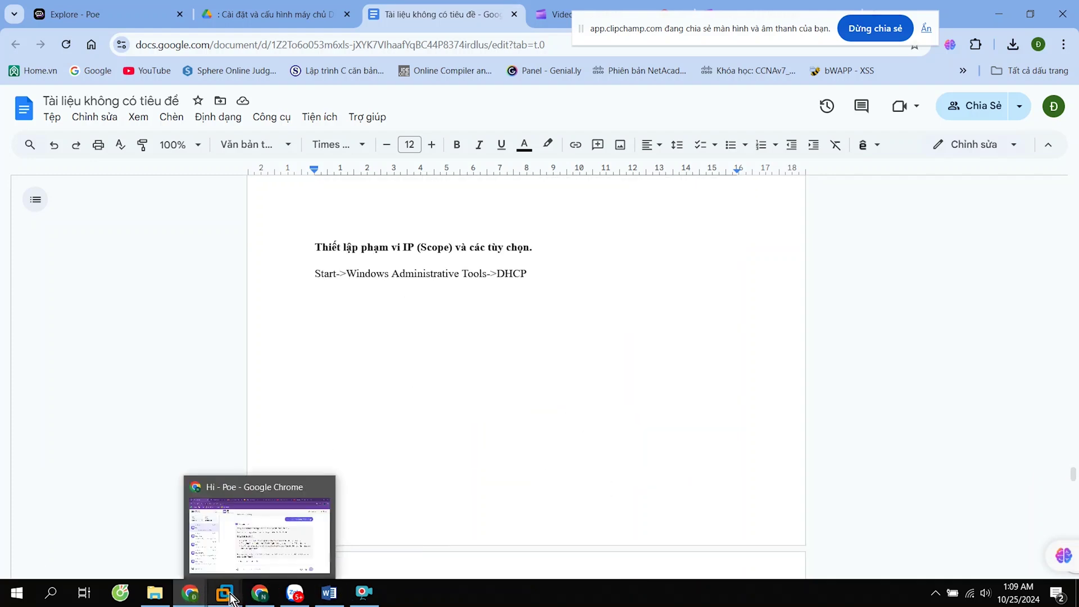
pyautogui.moveTo(224, 592)
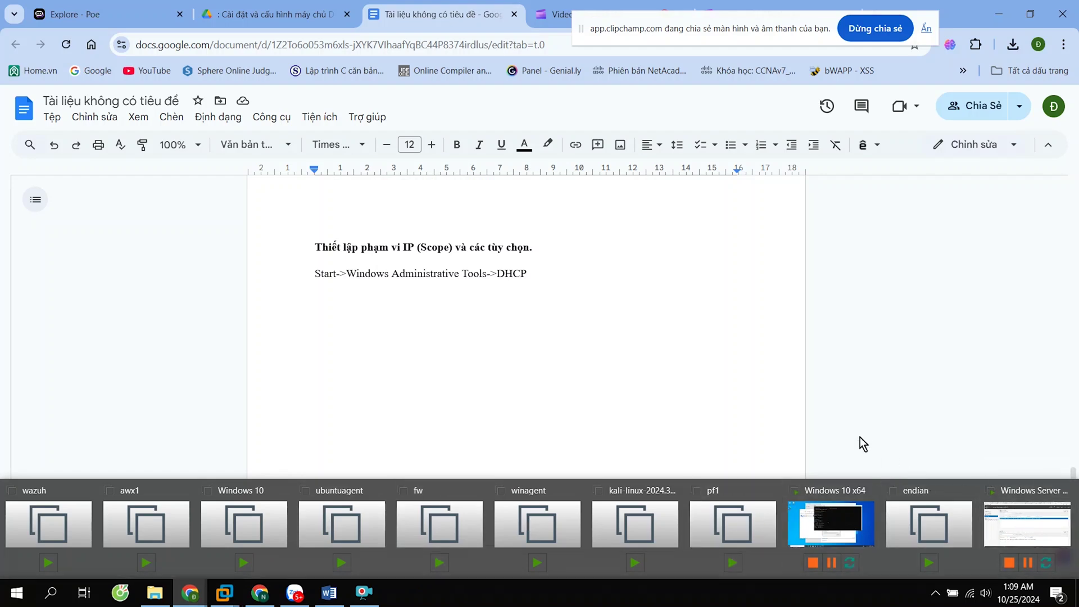
pyautogui.click(1023, 517)
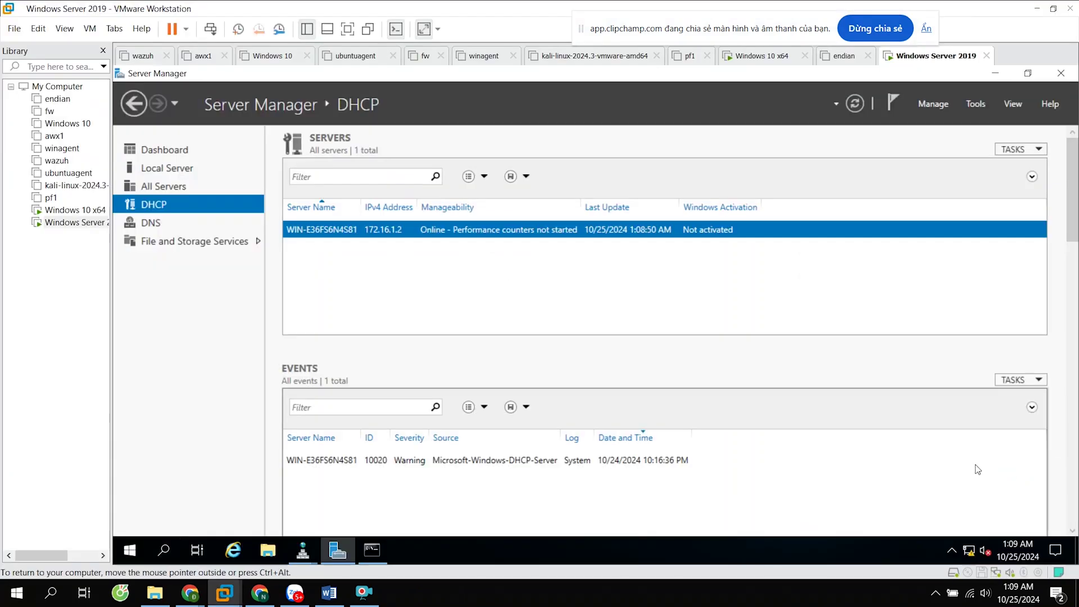
pyautogui.click(976, 104)
pyautogui.click(864, 172)
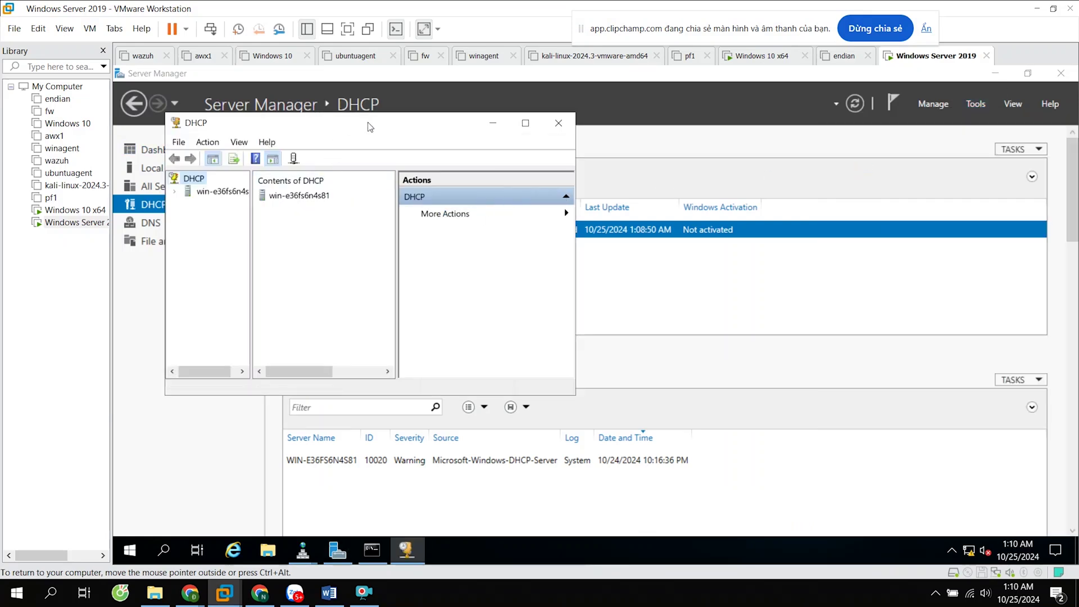
# Maximize the DHCP console, expand the server's IPv4 node, and widen the console tree to show full names.
pyautogui.moveTo(366, 123); pyautogui.dragTo(472, 128)
pyautogui.click(632, 123)
pyautogui.doubleClick(160, 140)
pyautogui.doubleClick(151, 153)
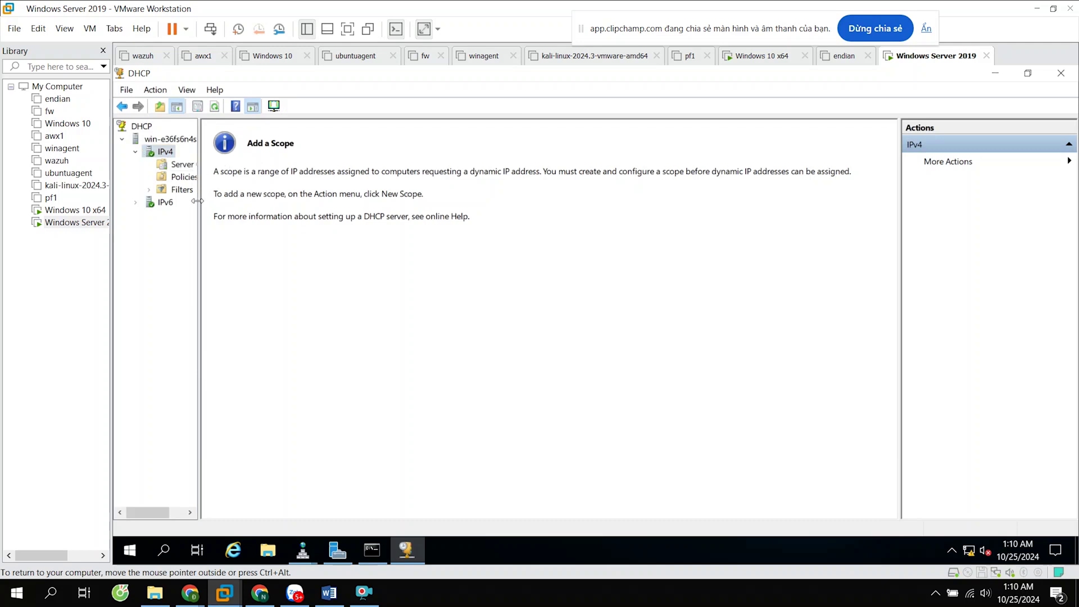
pyautogui.moveTo(198, 201); pyautogui.dragTo(275, 201)
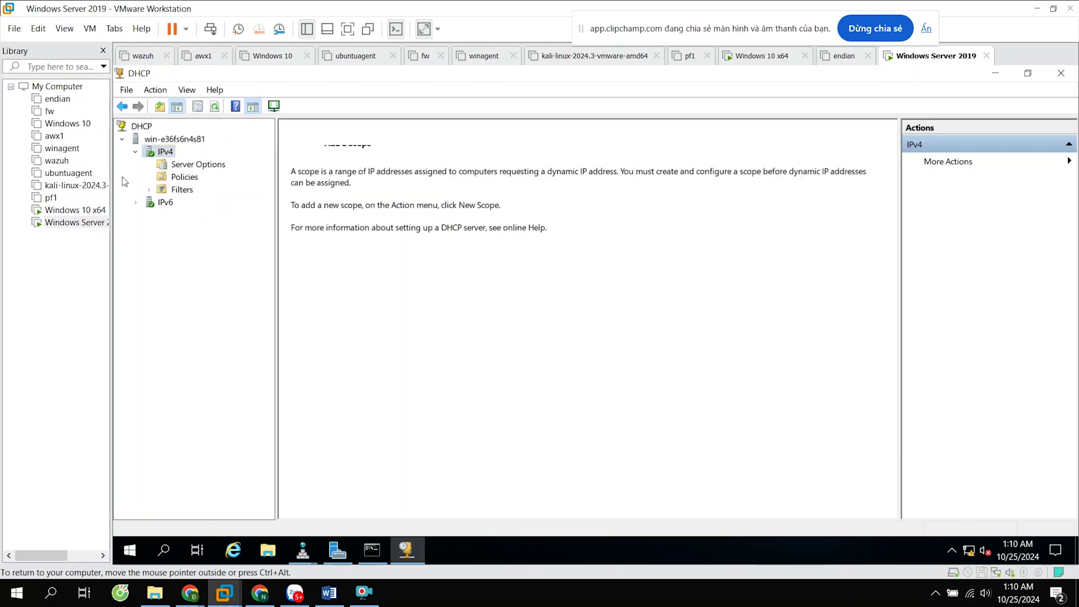
# Start a new scope under IPv4 with the name scope1 and the description scope1.
pyautogui.rightClick(157, 151)
pyautogui.click(206, 188)
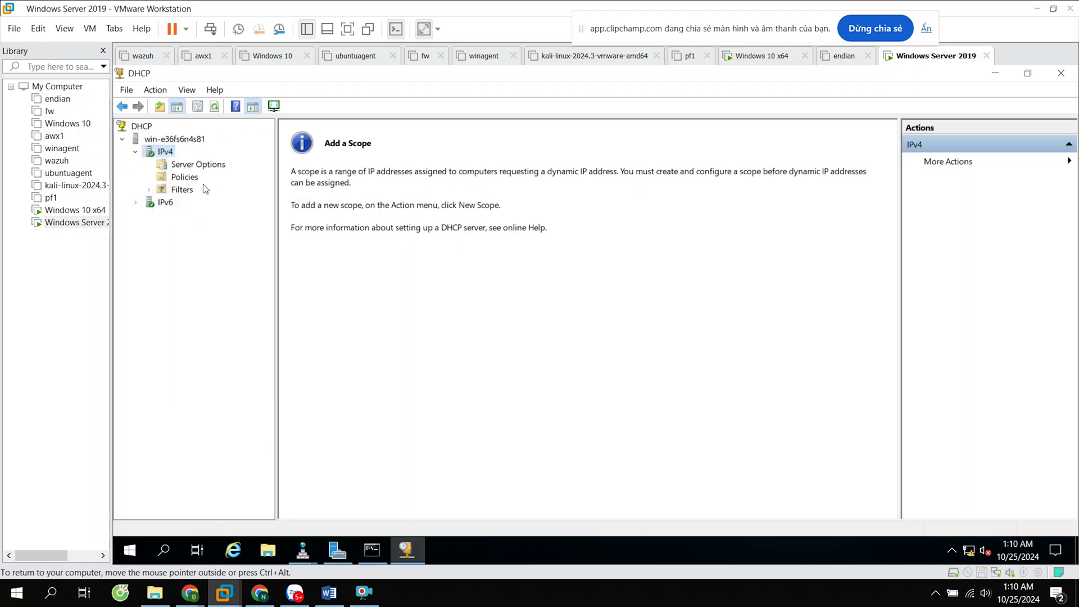
pyautogui.click(681, 431)
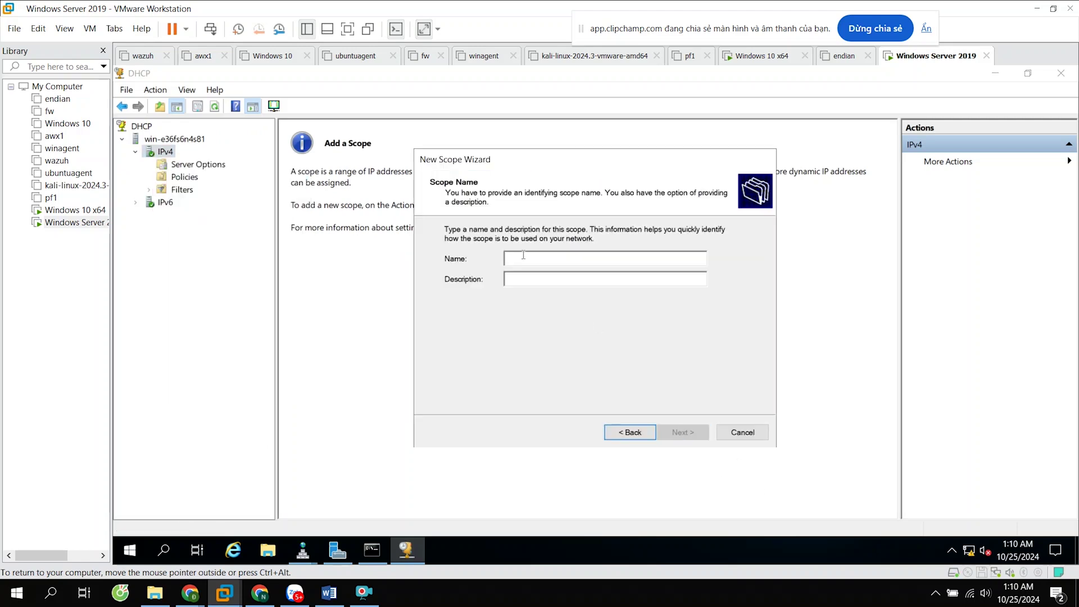
pyautogui.write('scope1')
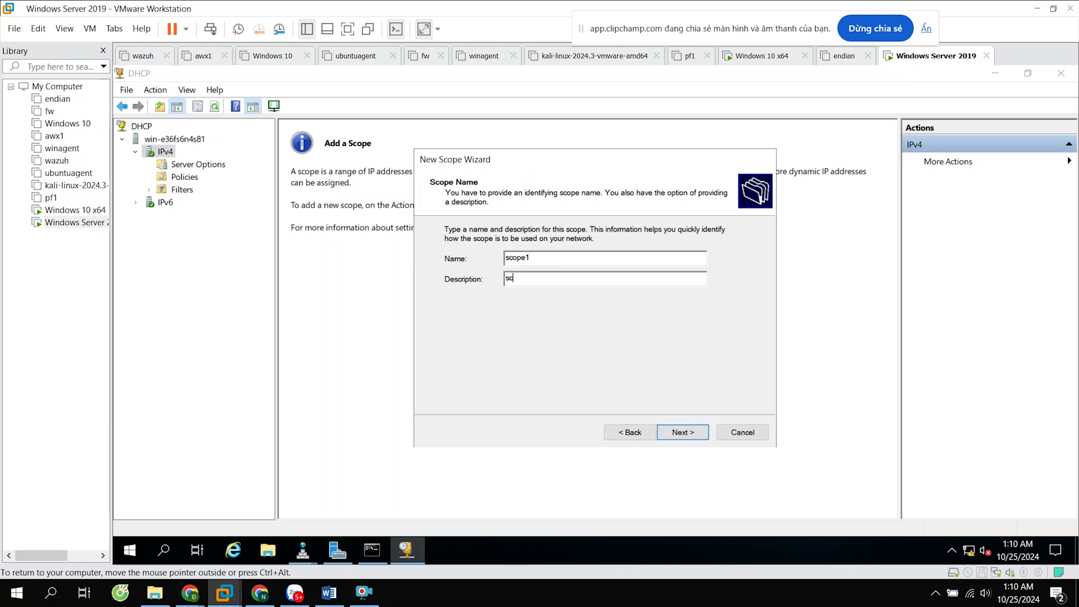
pyautogui.press('Return')
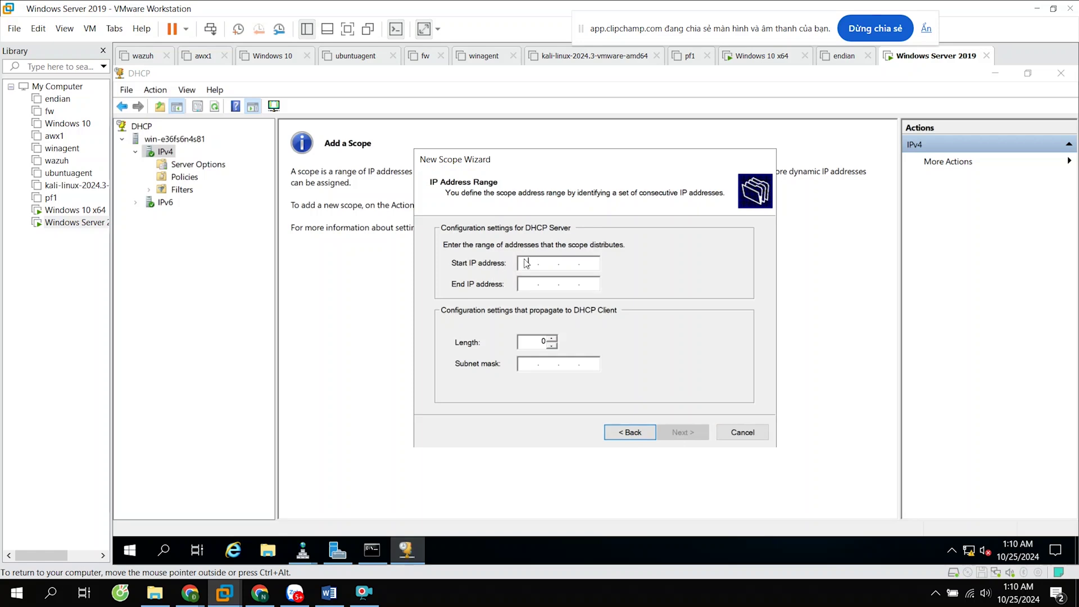
# Set the scope's address range to 172.16.1.10 through 172.16.1.30 with a subnet mask length of 24.
pyautogui.write('172 . 16 . 1 . 10')
pyautogui.press('Tab')
pyautogui.write('172 . ')
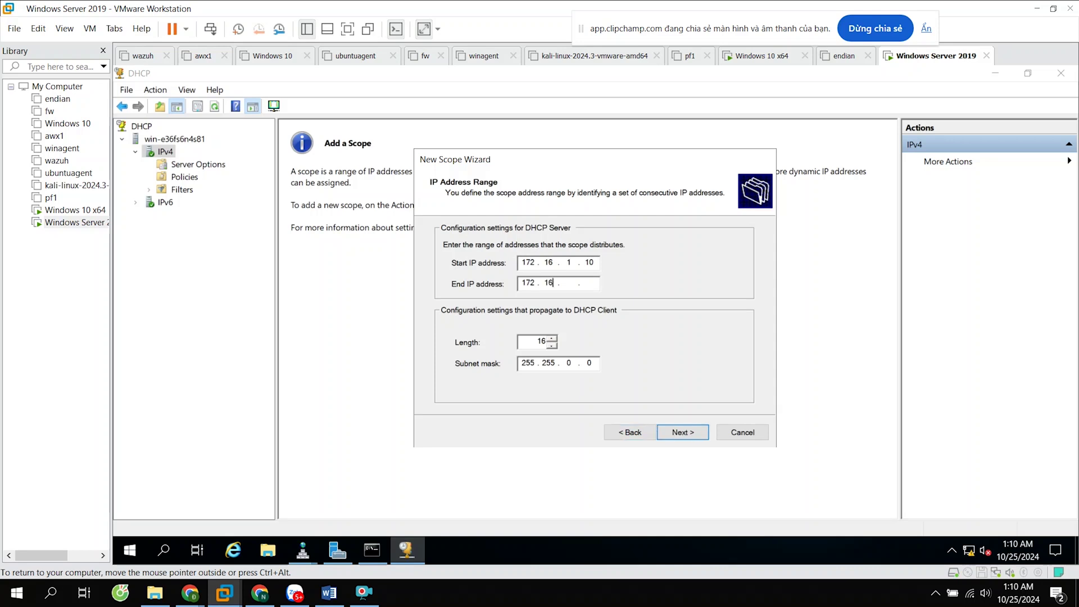
pyautogui.write('16 . 1 . 30')
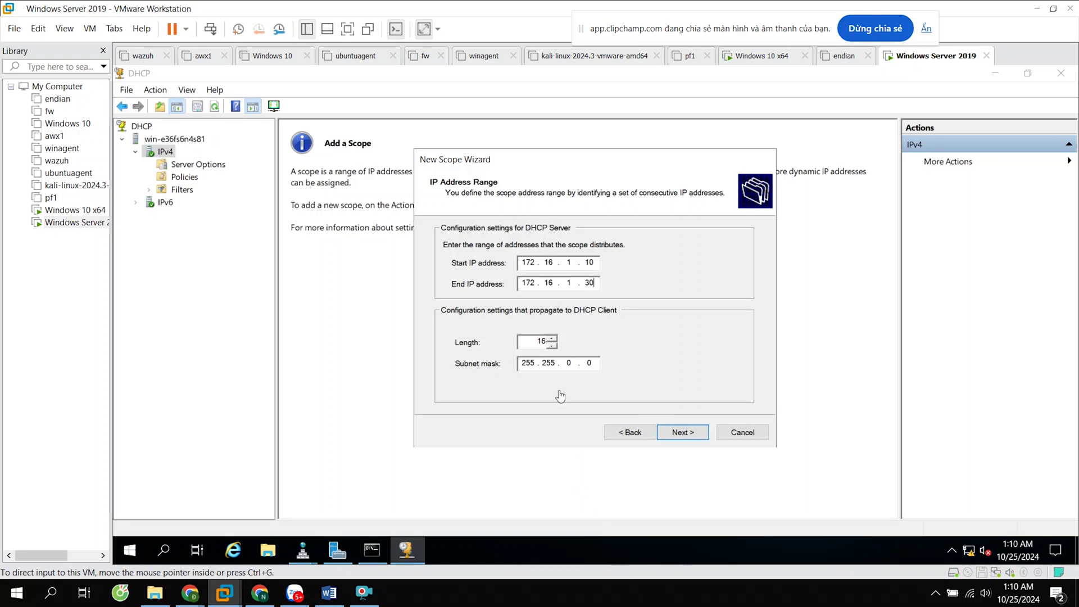
pyautogui.click(552, 339)
pyautogui.click(552, 339)
pyautogui.click(552, 339)
pyautogui.click(552, 339)
pyautogui.click(552, 339)
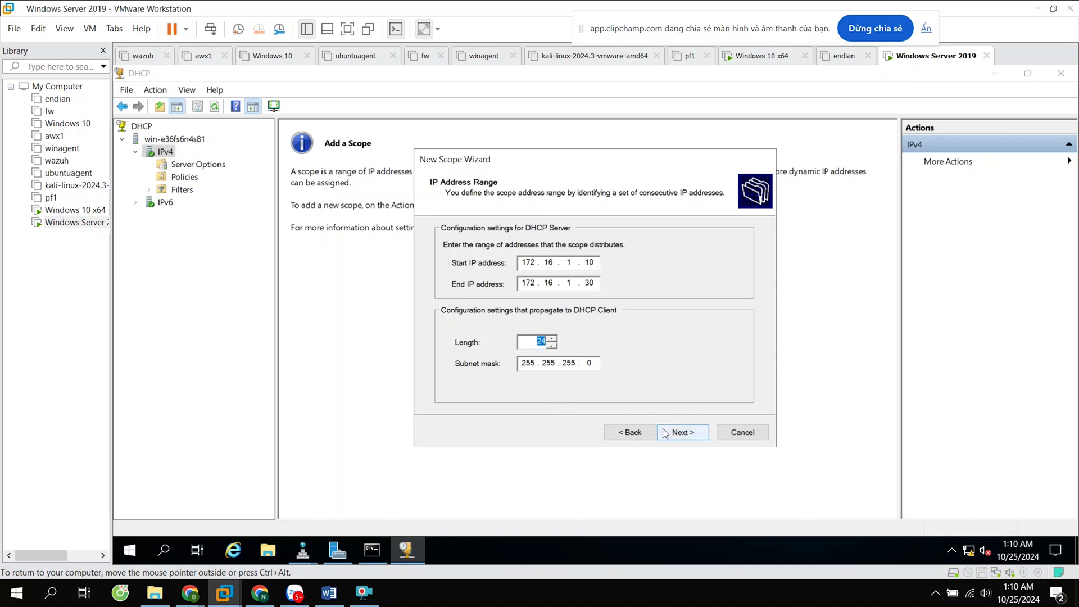
pyautogui.click(682, 433)
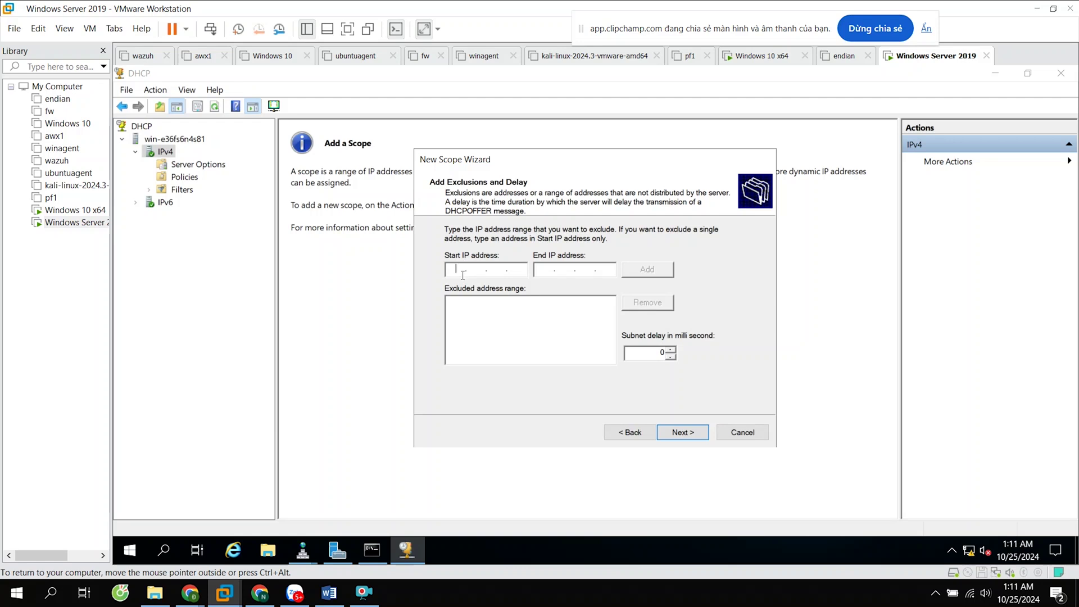
# Exclude the addresses 172.16.1.20 to 172.16.1.25 from the scope's distribution.
pyautogui.write('172')
pyautogui.write('20')
pyautogui.click(635, 273)
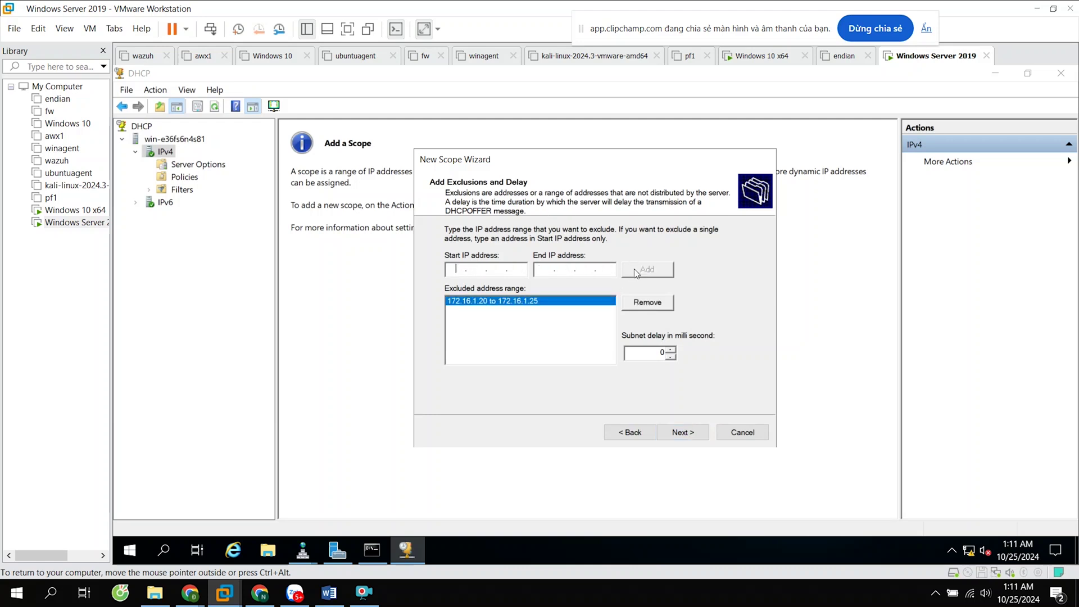
pyautogui.click(682, 432)
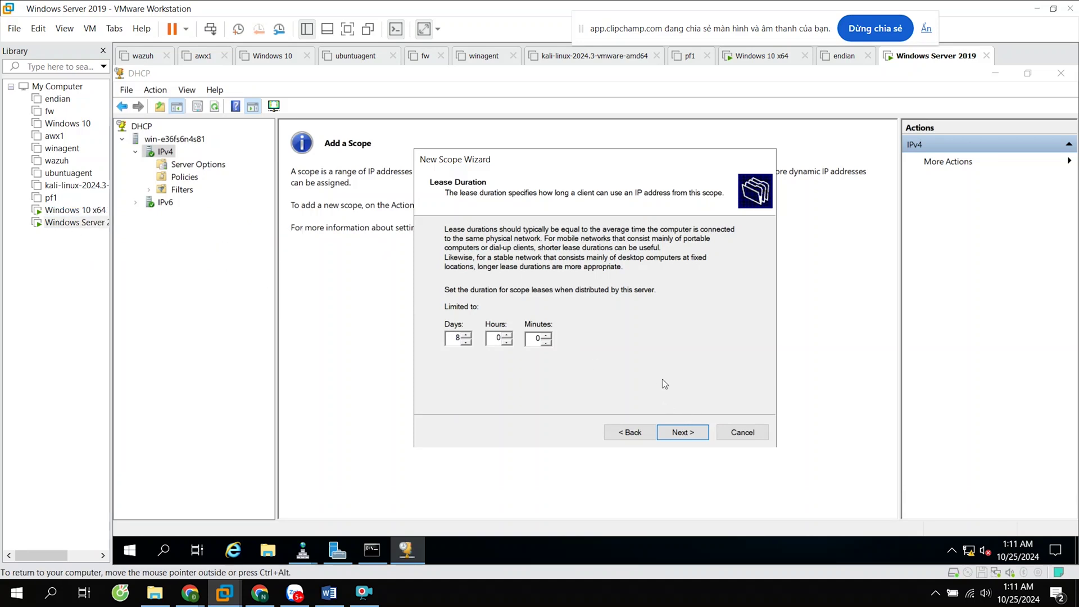
# Accept the 8-day lease duration, and choose to configure the DHCP options now, adding the router's default gateway address.
pyautogui.click(682, 434)
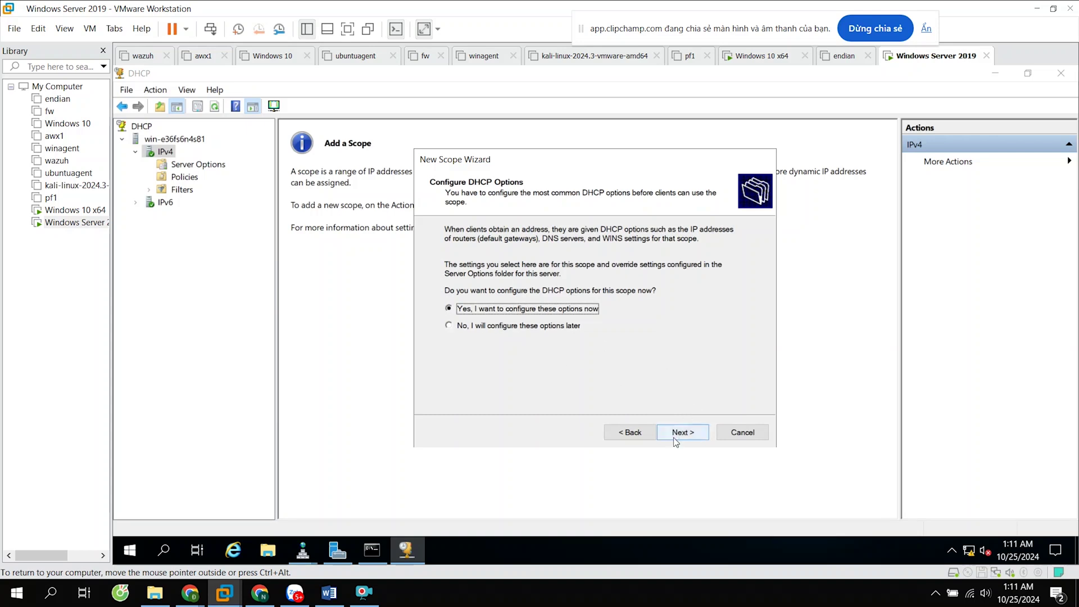
pyautogui.click(681, 432)
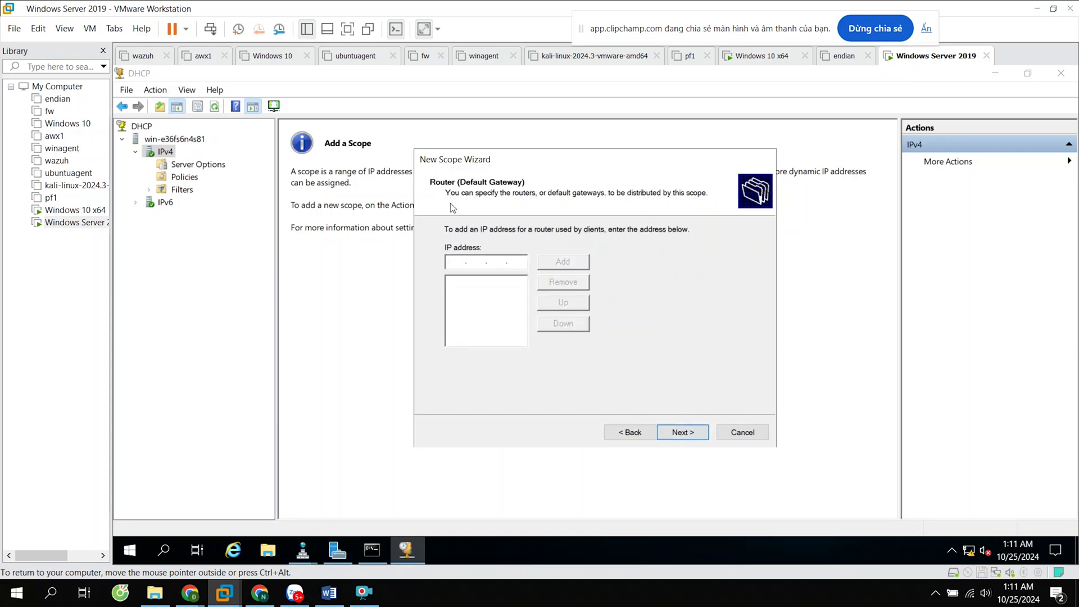
pyautogui.write('17')
pyautogui.click(574, 265)
pyautogui.click(688, 433)
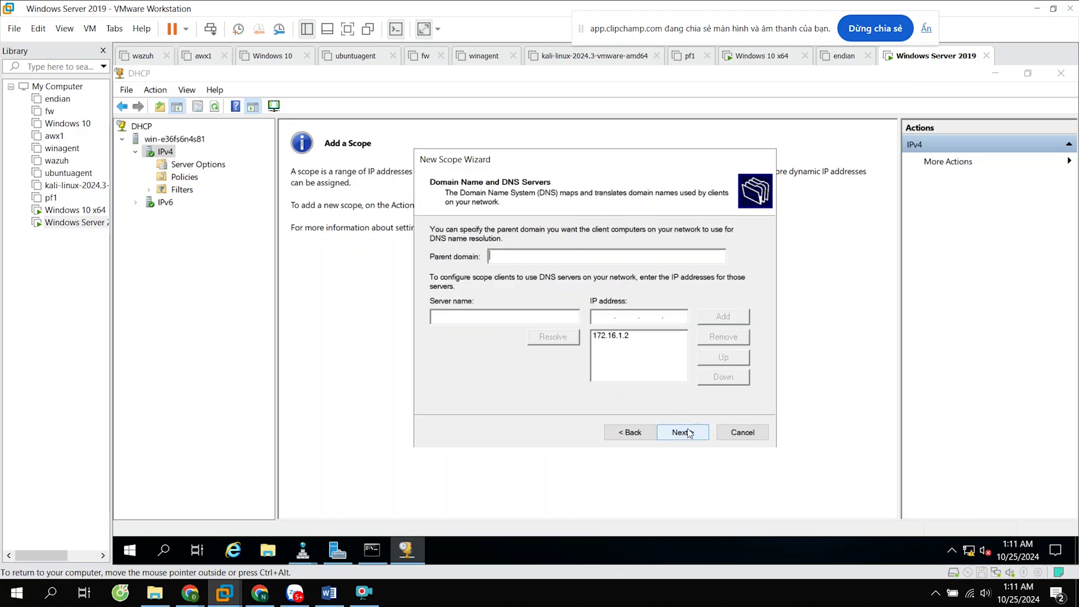
# Keep 172.16.1.2 as the scope's DNS server and leave the WINS servers empty.
pyautogui.click(638, 338)
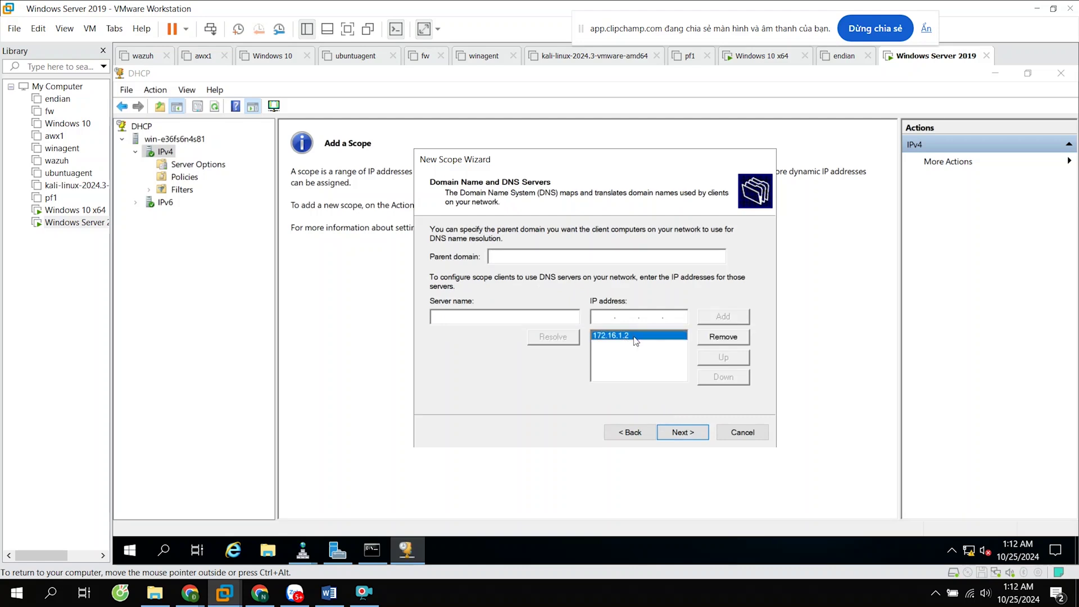
pyautogui.click(678, 437)
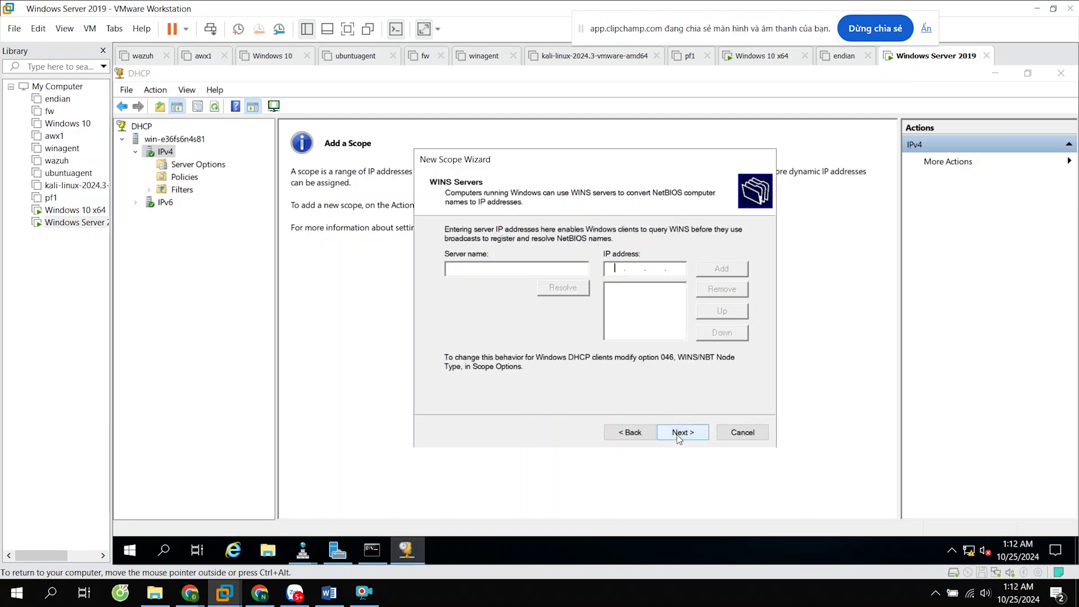
pyautogui.click(682, 431)
# Activate the scope to finish the New Scope Wizard, and open the address pool of scope1.
pyautogui.click(681, 432)
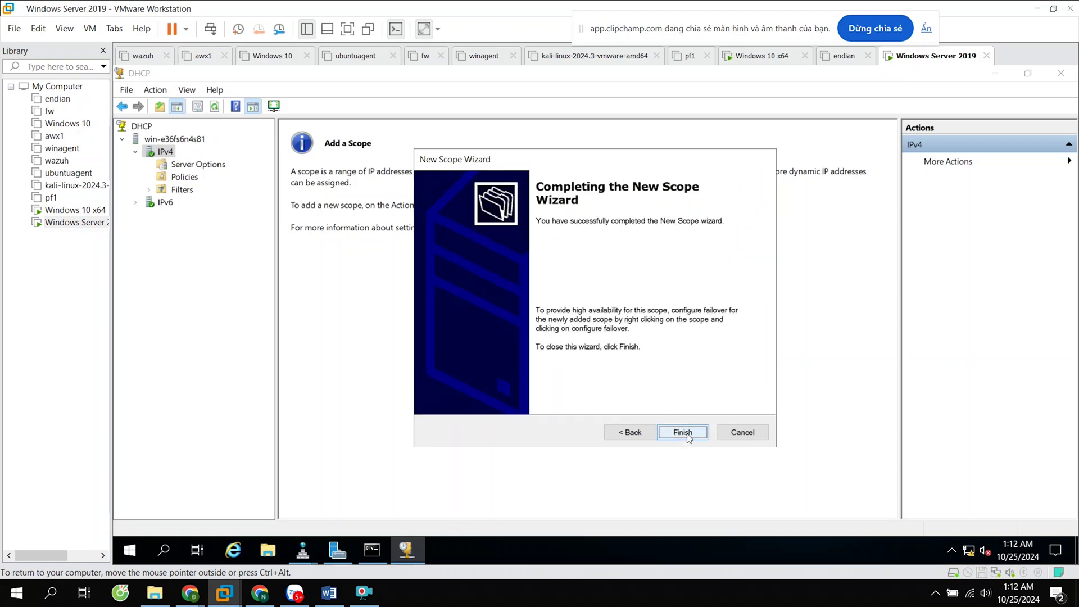
pyautogui.click(686, 435)
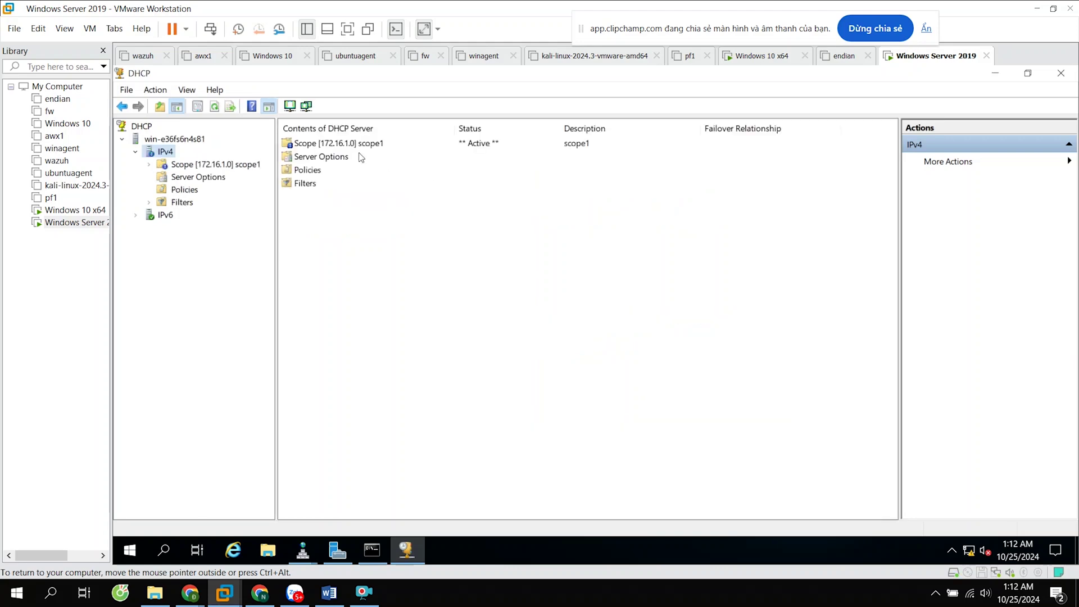
pyautogui.click(233, 164)
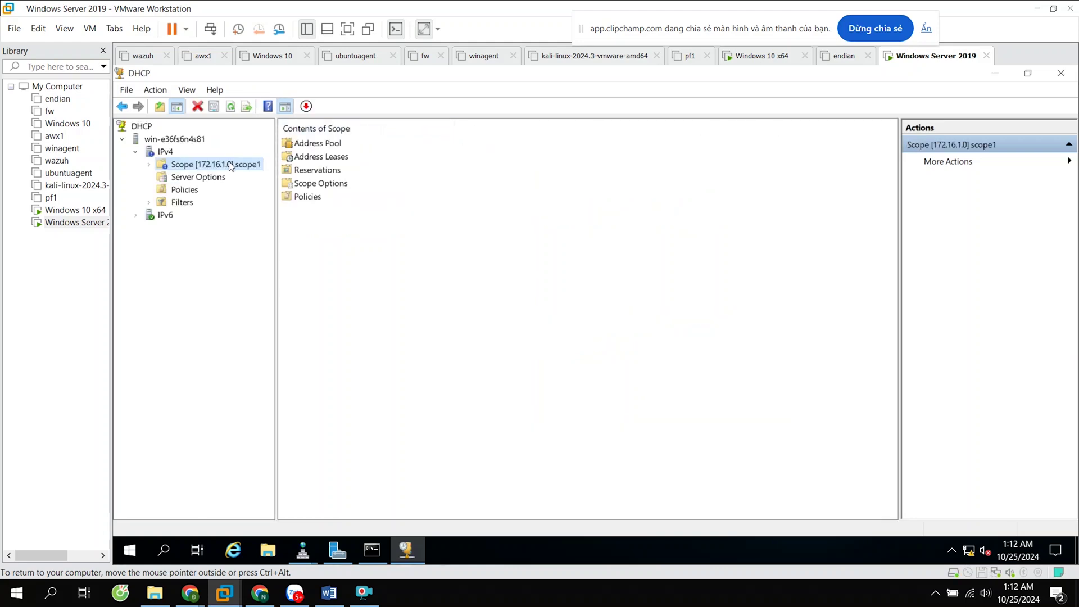
pyautogui.doubleClick(326, 148)
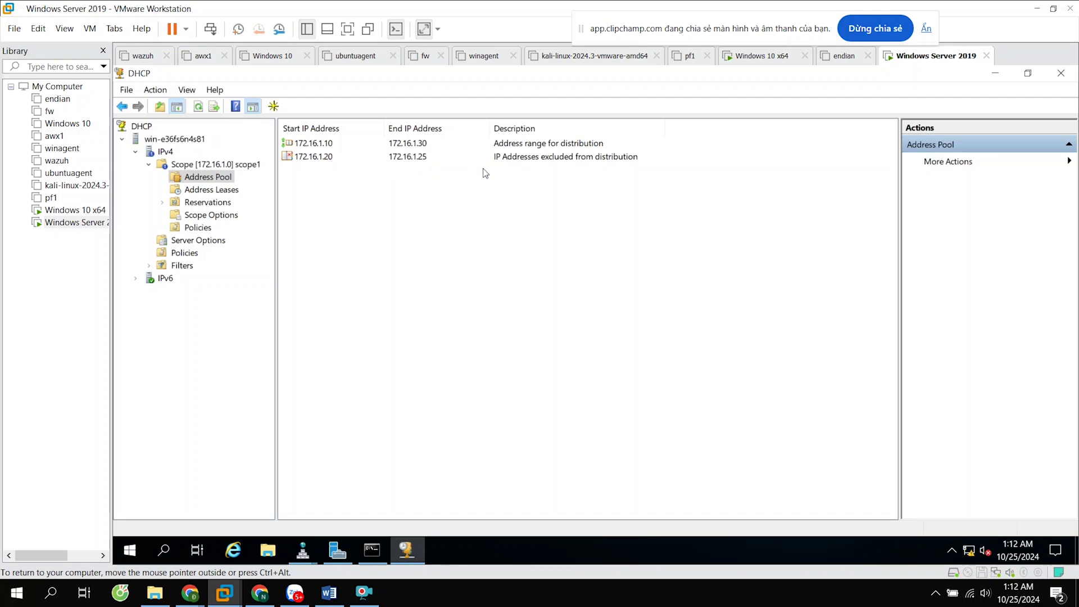
# Switch to the Windows 10 x64 virtual machine and close its command prompt and the Ethernet0 details and status dialogs.
pyautogui.click(68, 212)
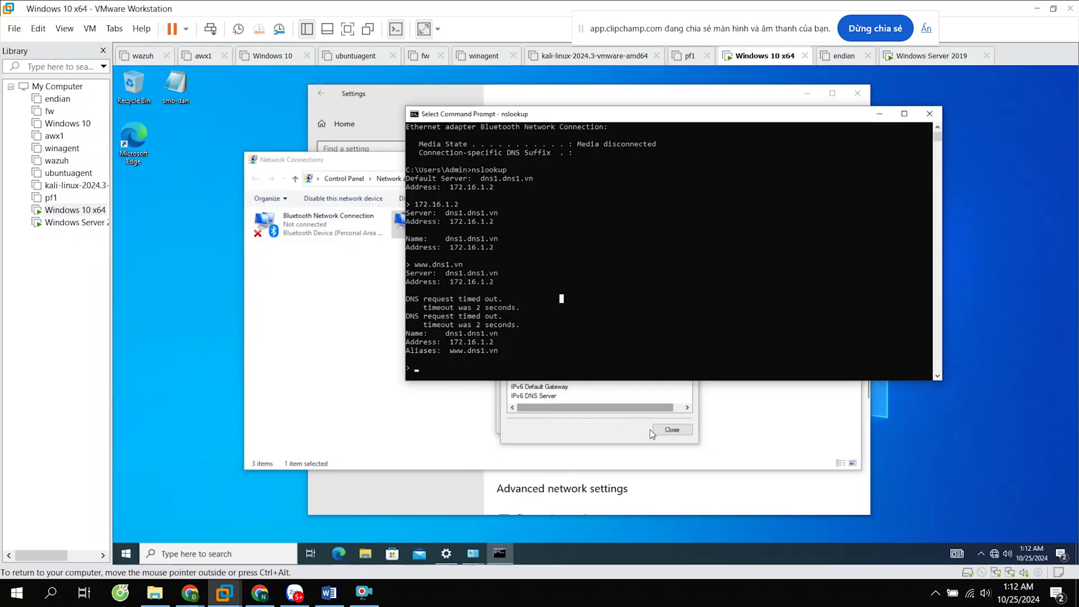
pyautogui.click(927, 114)
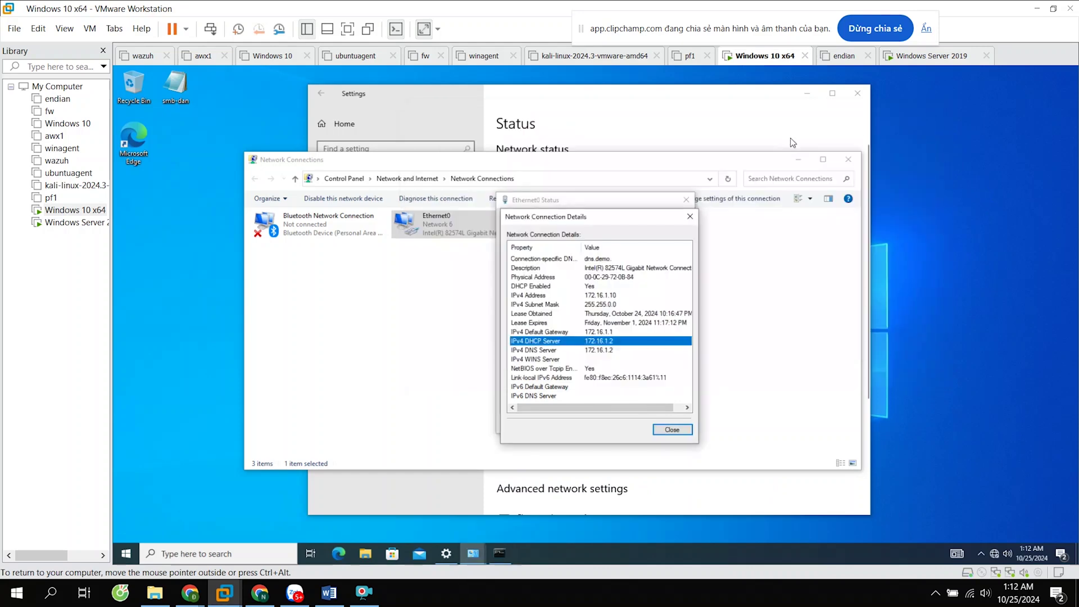
pyautogui.click(689, 215)
pyautogui.click(686, 200)
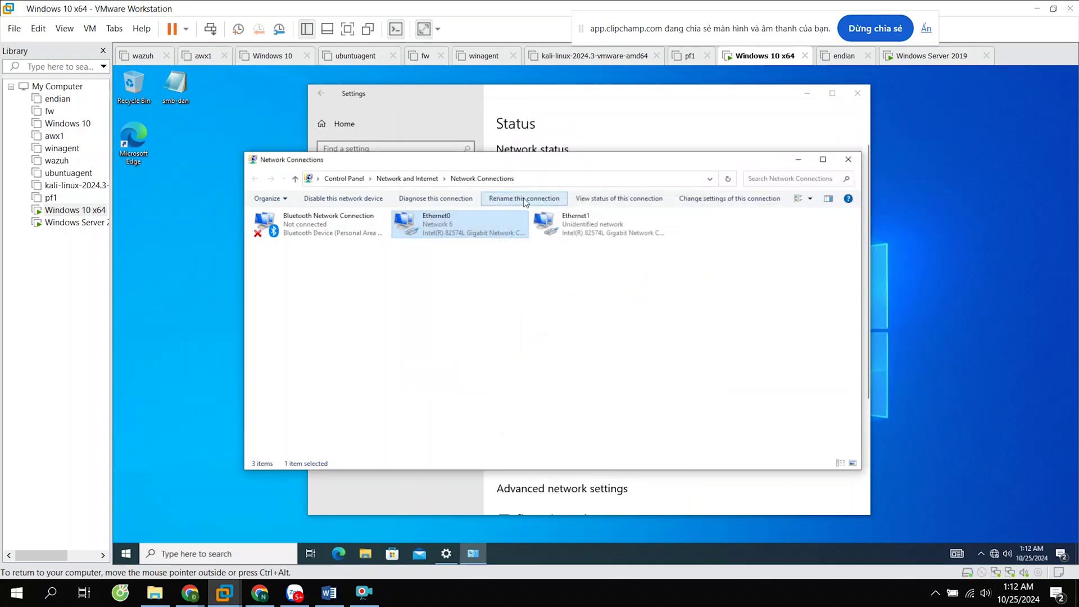
pyautogui.click(775, 100)
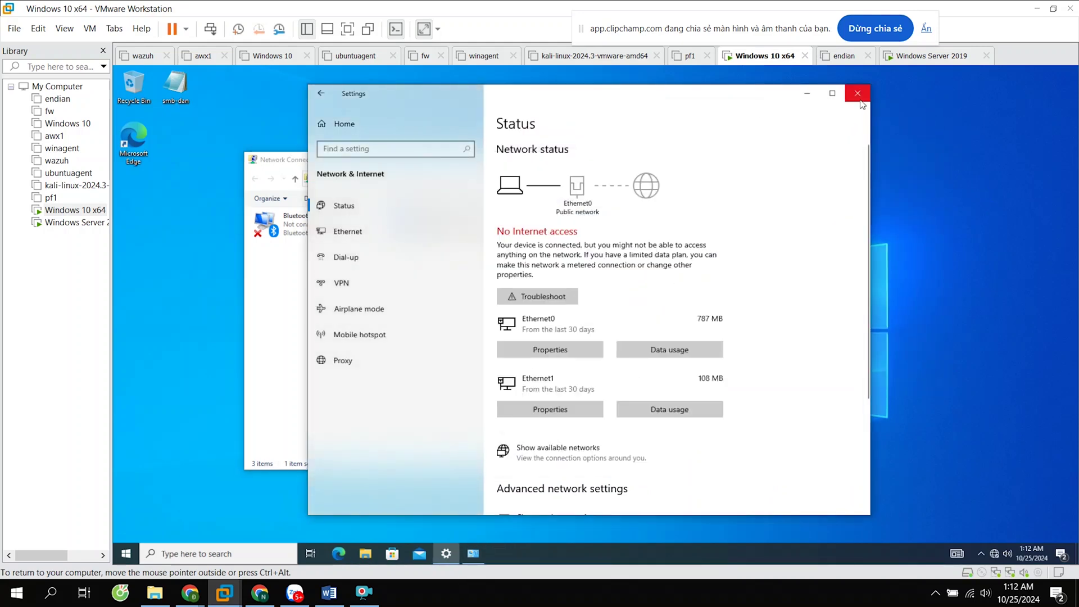
pyautogui.click(274, 298)
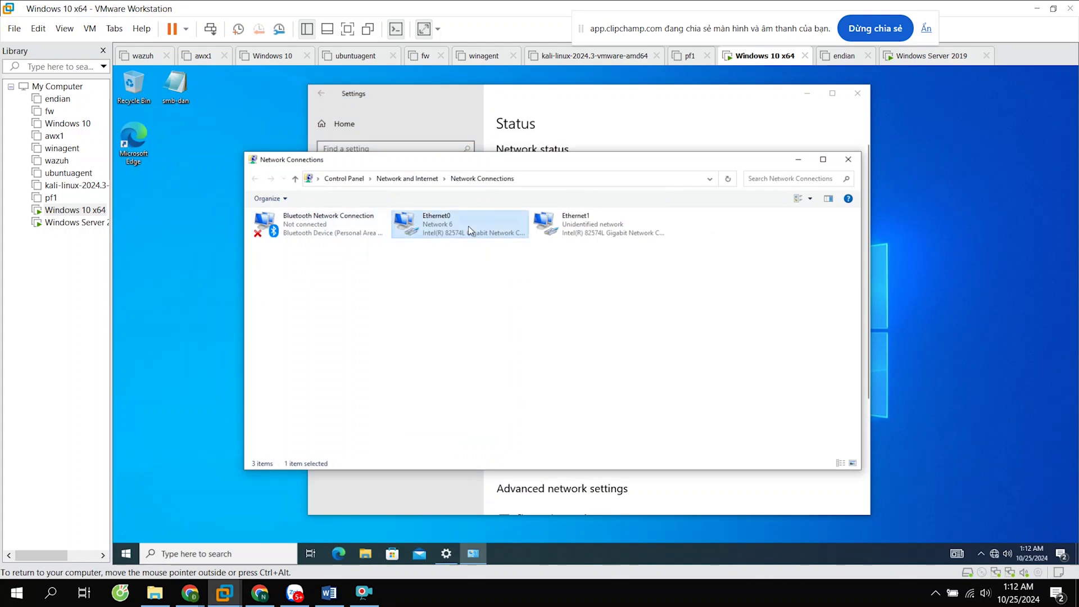
# In Ethernet0's IPv4 properties, confirm obtaining an IP address automatically with 172.16.1.2 as the preferred DNS server.
pyautogui.rightClick(468, 226)
pyautogui.click(488, 249)
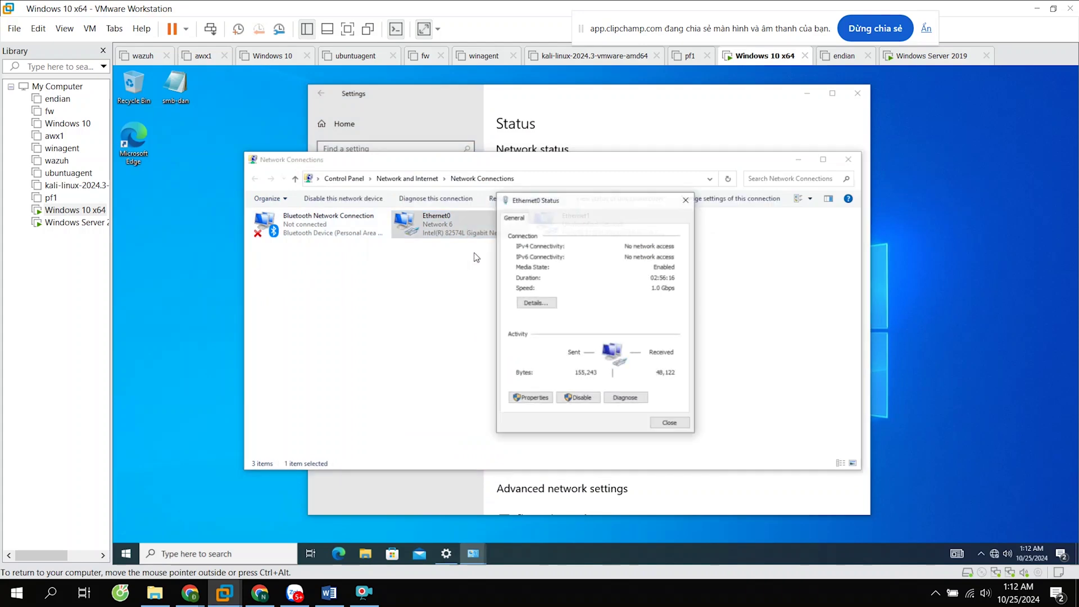
pyautogui.click(530, 399)
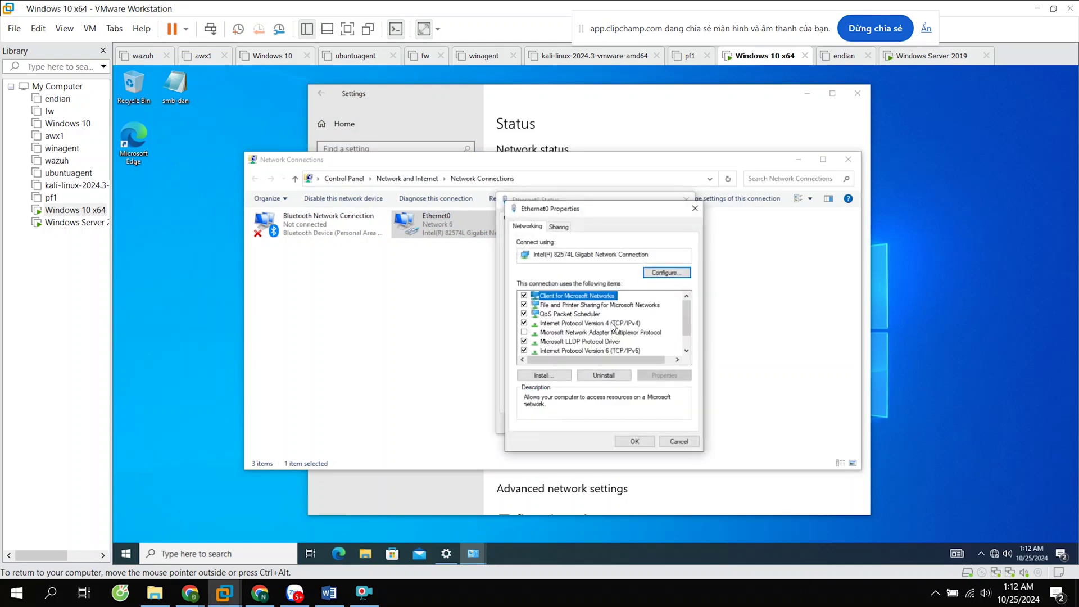
pyautogui.doubleClick(610, 324)
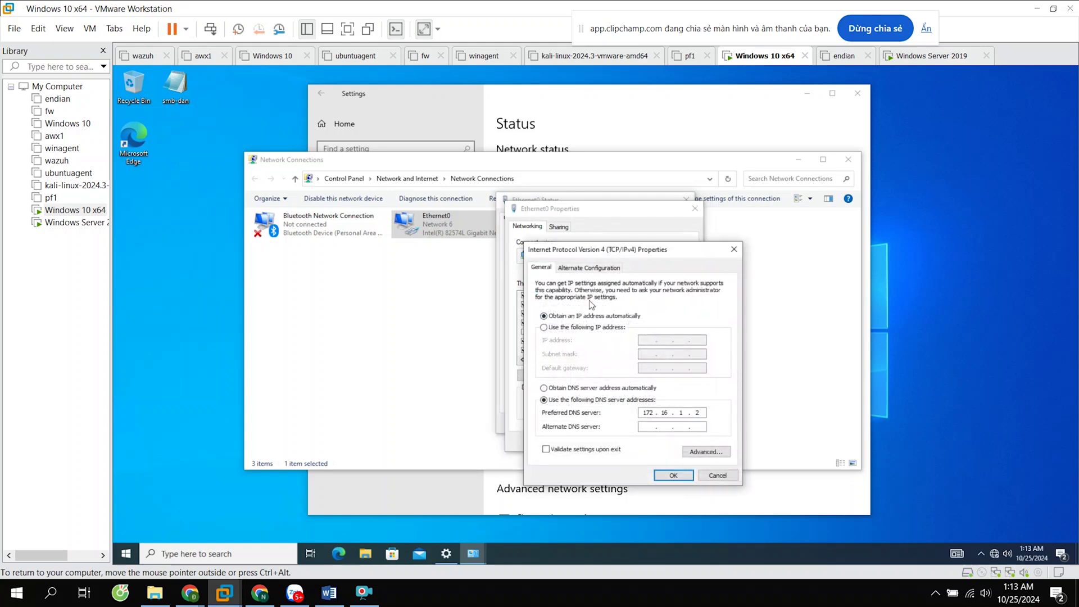
pyautogui.moveTo(572, 250); pyautogui.dragTo(517, 217)
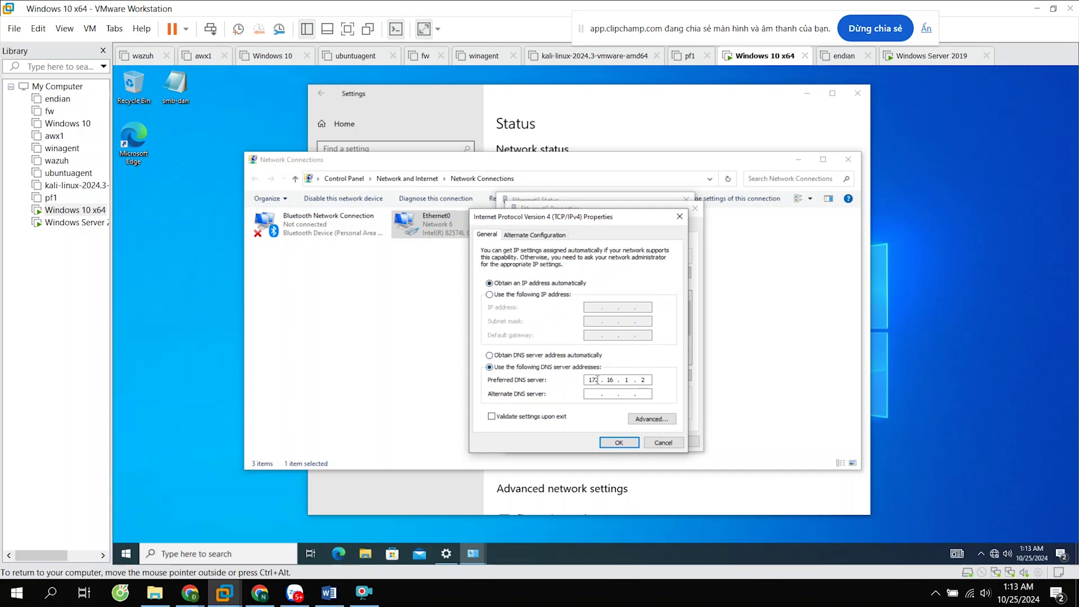
pyautogui.doubleClick(589, 379)
pyautogui.click(618, 443)
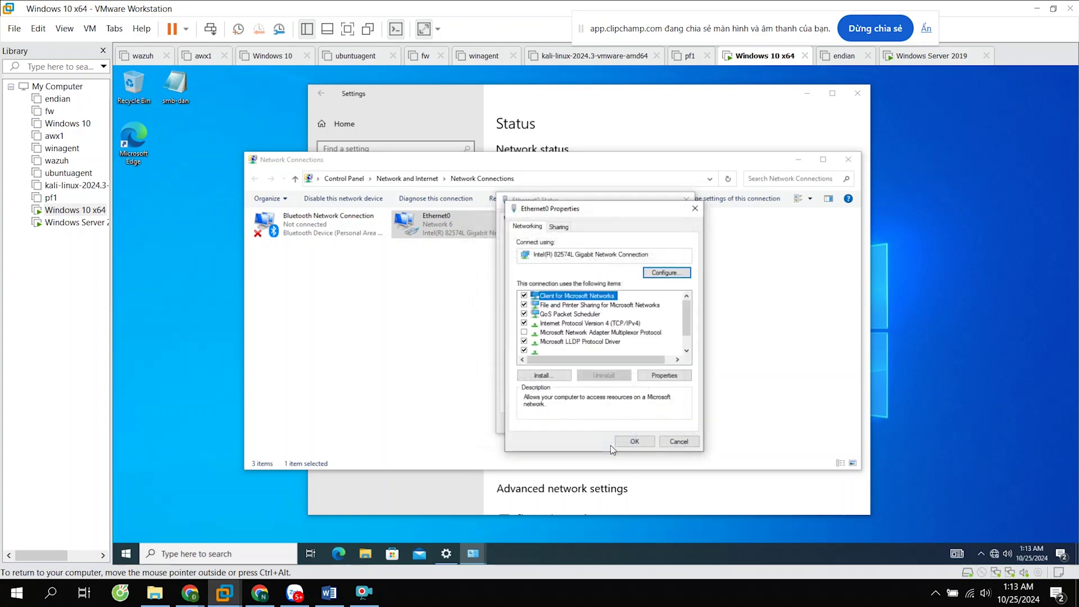
# Confirm the Ethernet0 properties and open the network connection details to check the assigned IPv4 address.
pyautogui.click(635, 443)
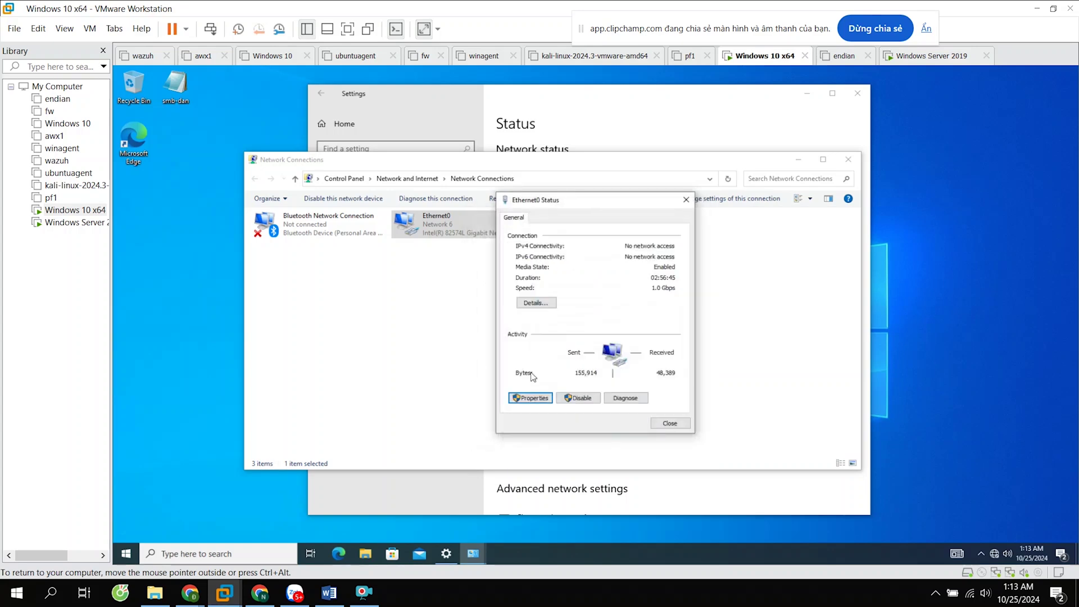
pyautogui.click(536, 303)
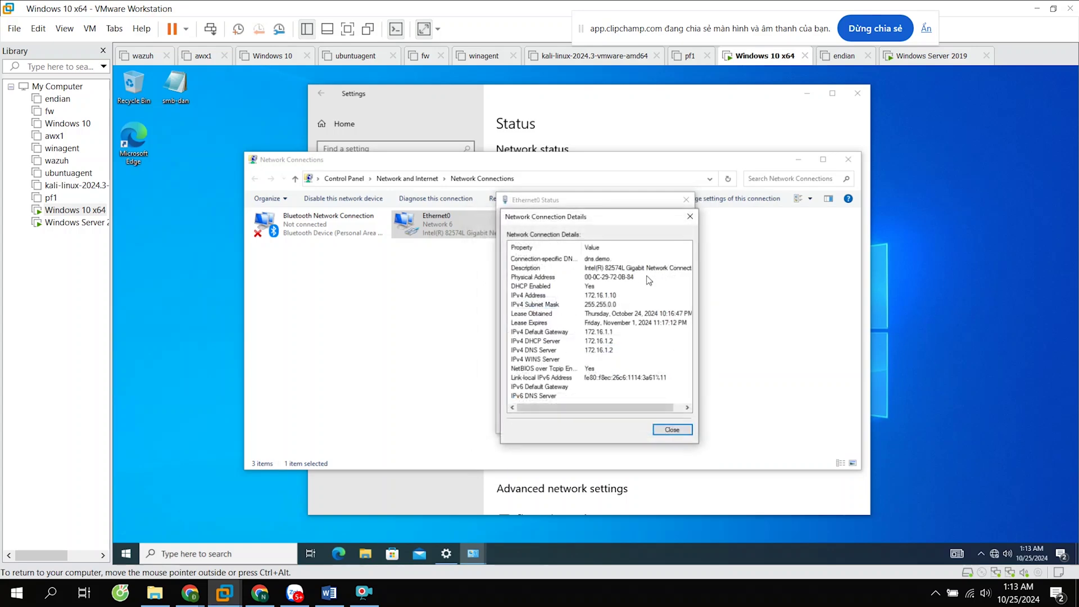
pyautogui.click(619, 296)
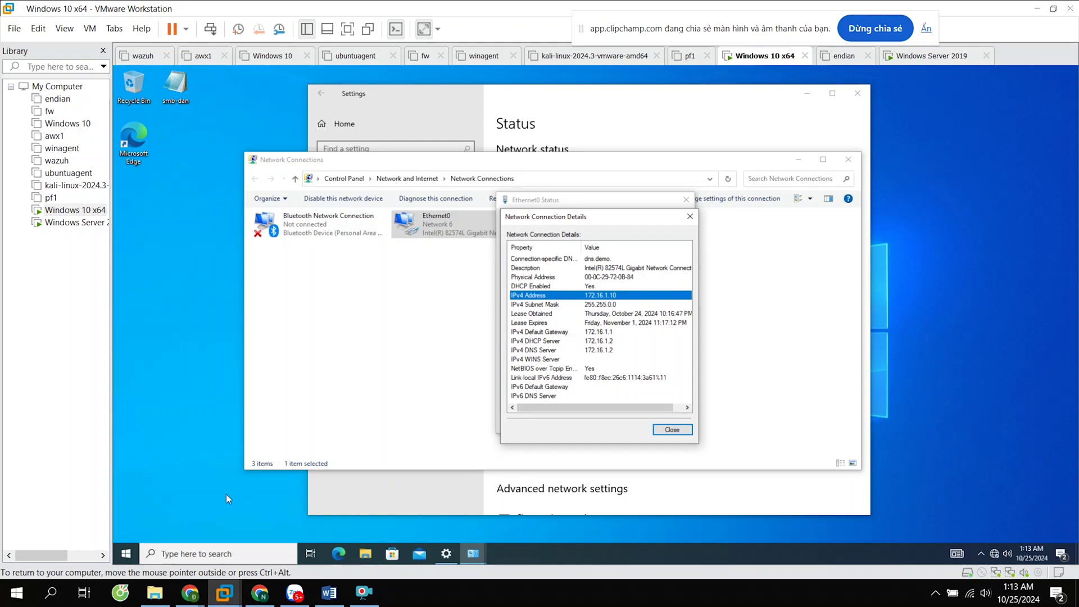
# Open a command prompt and run ipconfig to check Ethernet0's IPv4 address and default gateway.
pyautogui.click(226, 554)
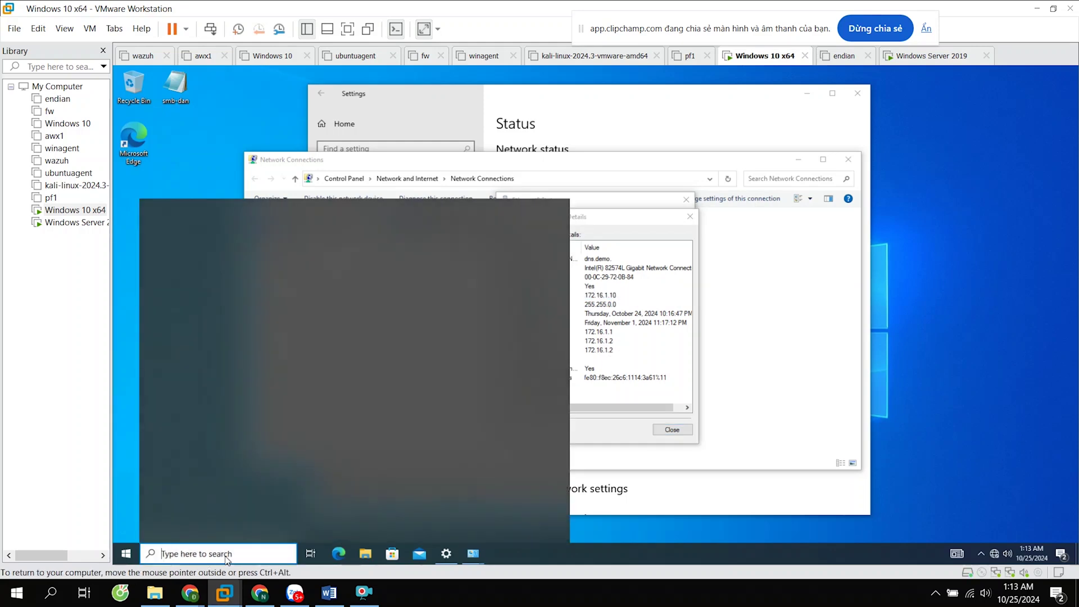
pyautogui.write('cmd')
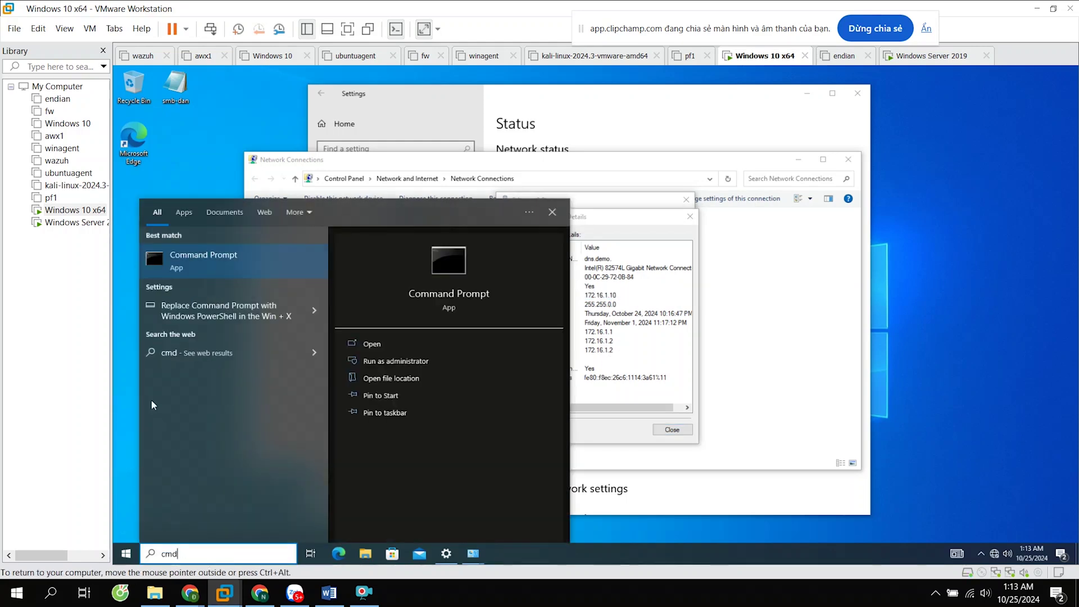
pyautogui.click(214, 263)
pyautogui.click(313, 220)
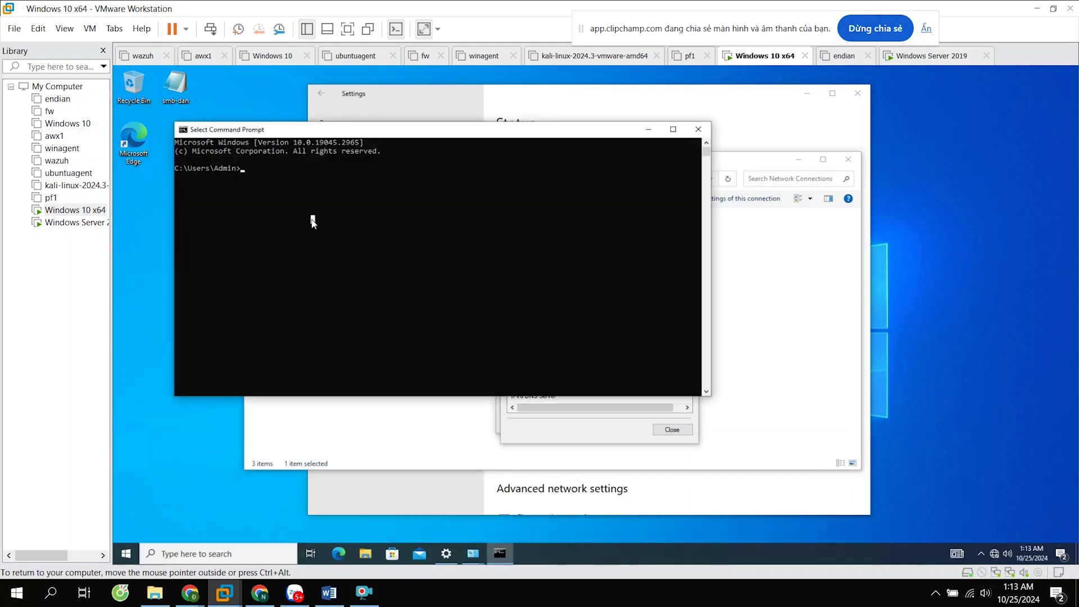
pyautogui.press('Escape')
pyautogui.write('ipconfig')
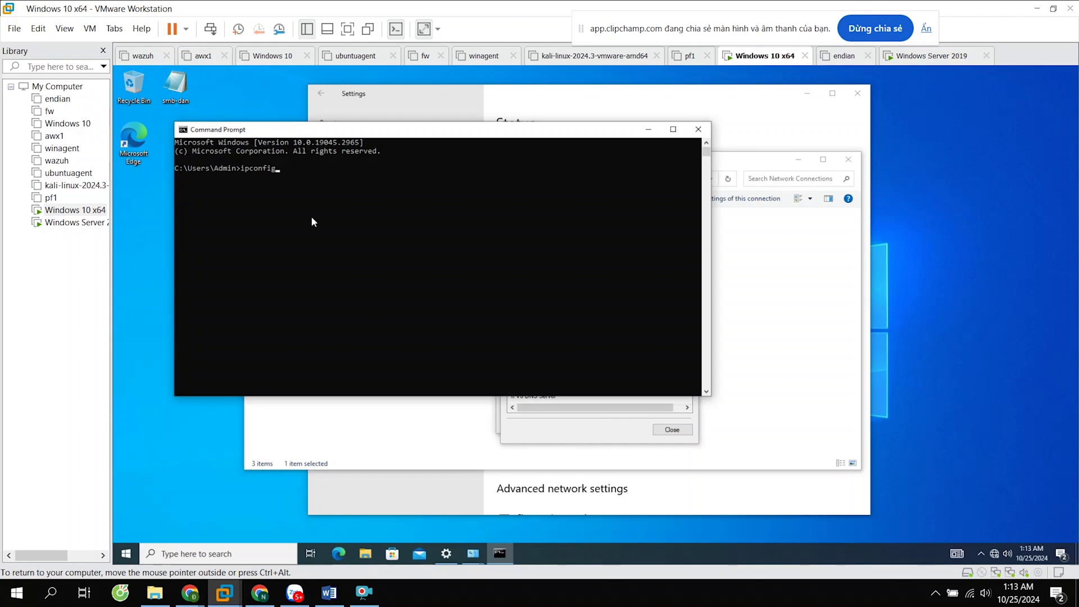
pyautogui.press('Return')
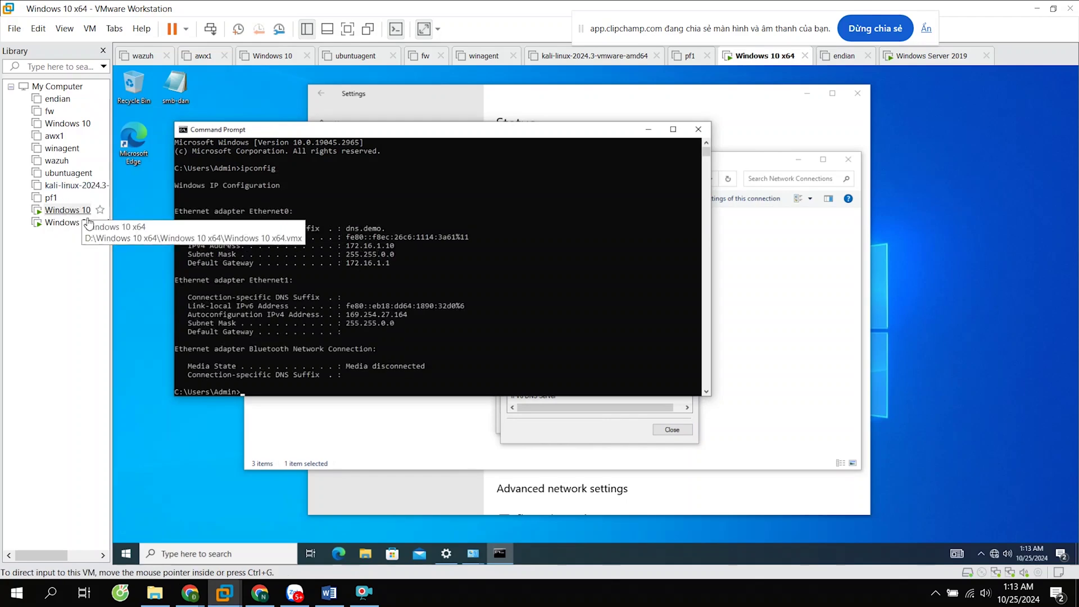
pyautogui.moveTo(344, 245); pyautogui.dragTo(392, 251)
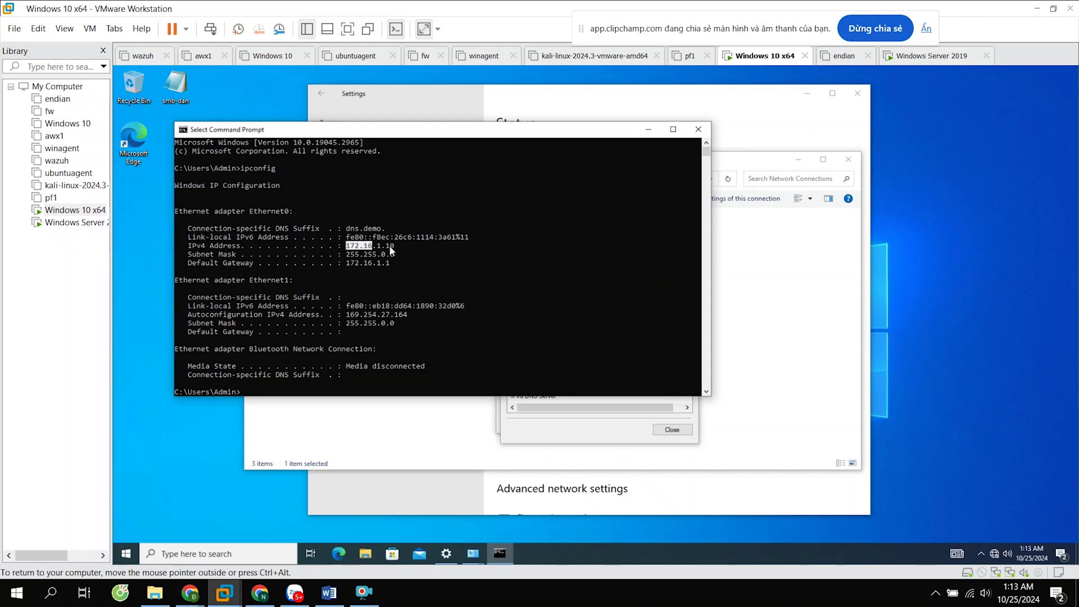
pyautogui.click(379, 263)
pyautogui.scroll(-3, 387, 278)
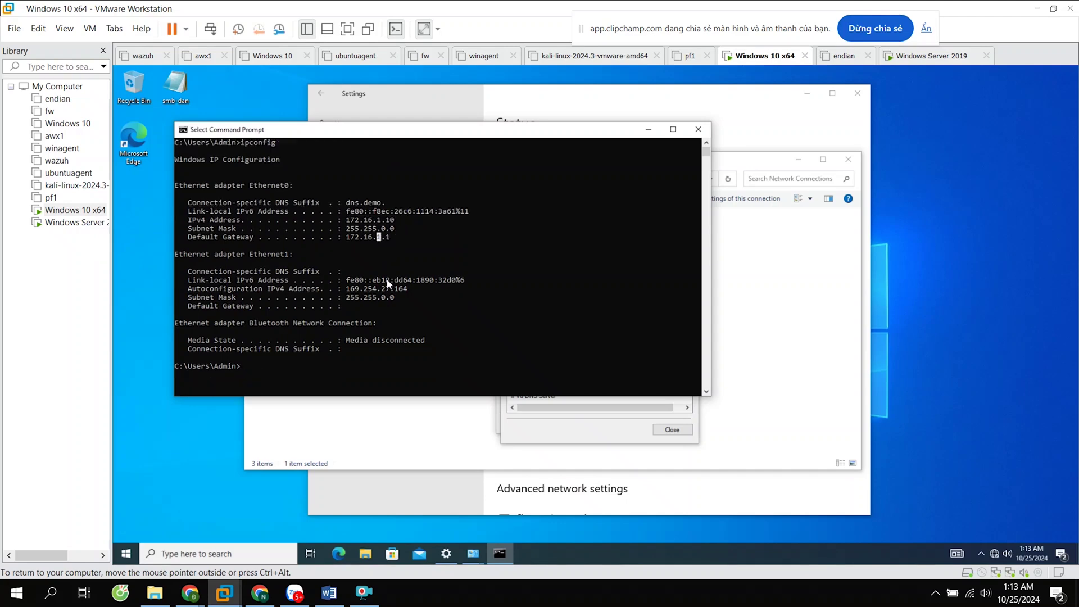
pyautogui.scroll(-2, 314, 284)
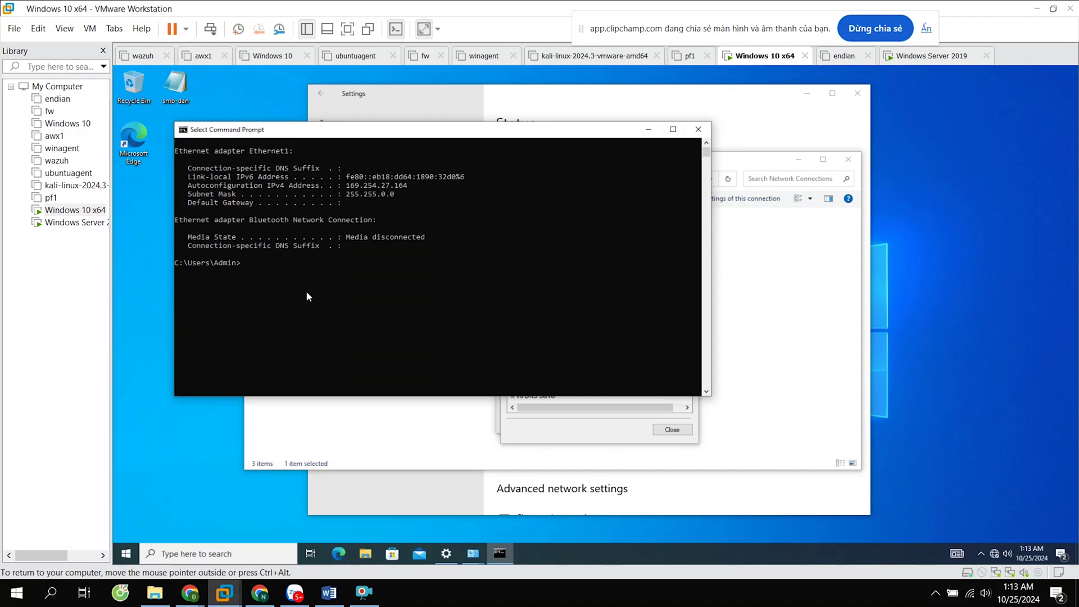
# Start nslookup in the command prompt and run a reverse lookup of 172.16.1.2.
pyautogui.write('nslookup')
pyautogui.press('Return')
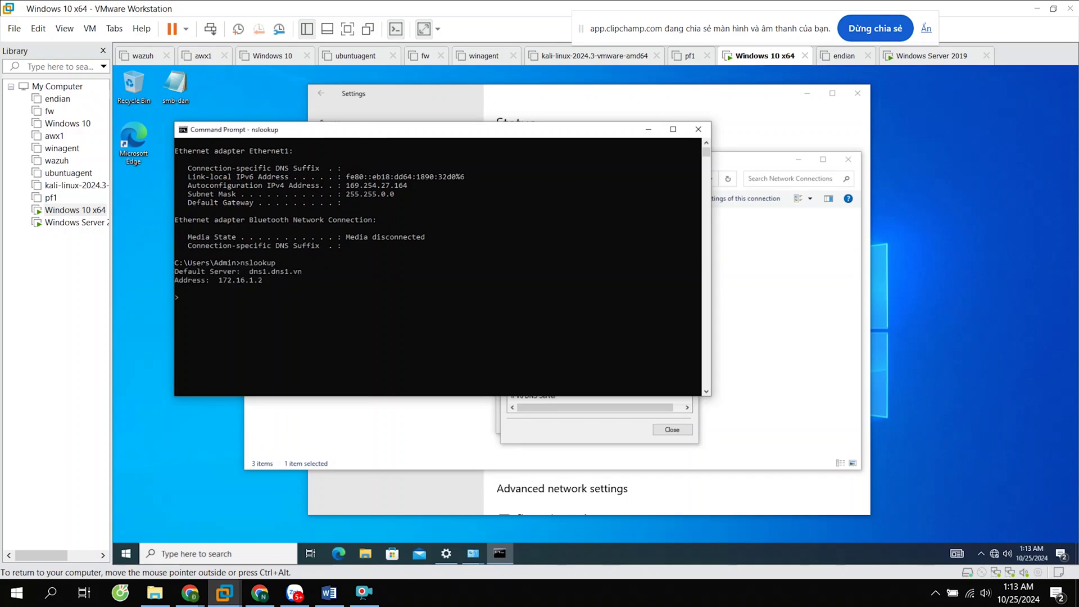
pyautogui.moveTo(360, 131); pyautogui.dragTo(428, 97)
pyautogui.click(289, 274)
pyautogui.click(253, 265)
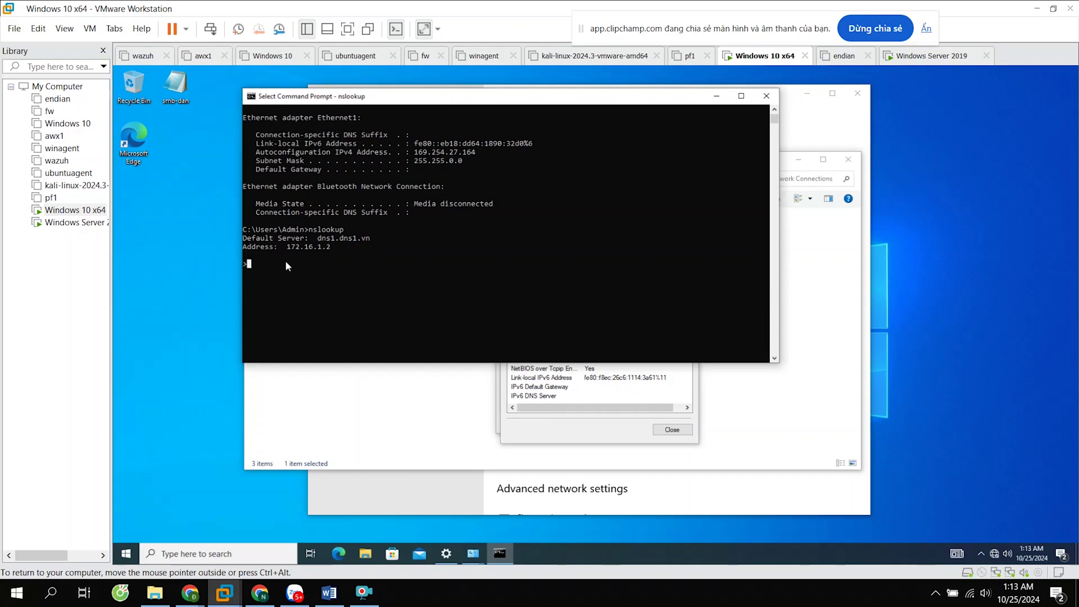
pyautogui.write('172.16.1')
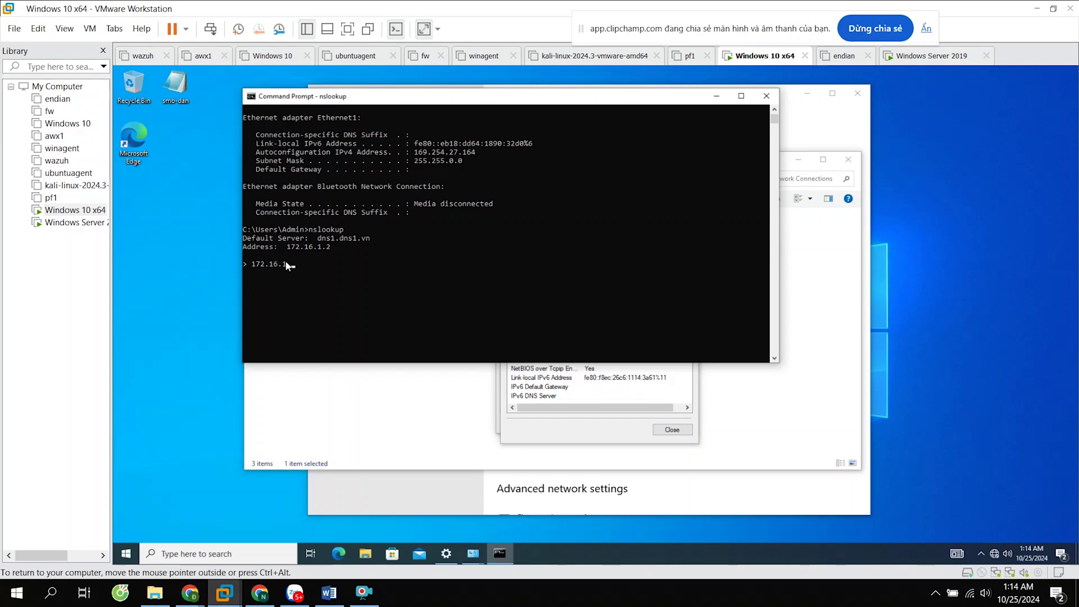
pyautogui.write('.2')
pyautogui.press('Return')
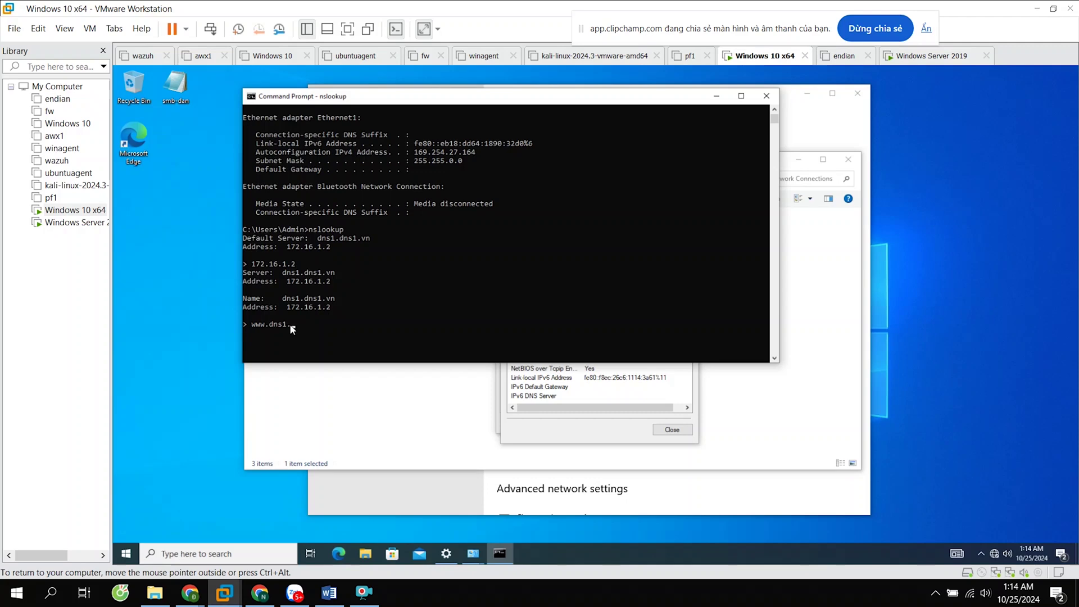
pyautogui.write('vn')
pyautogui.press('Return')
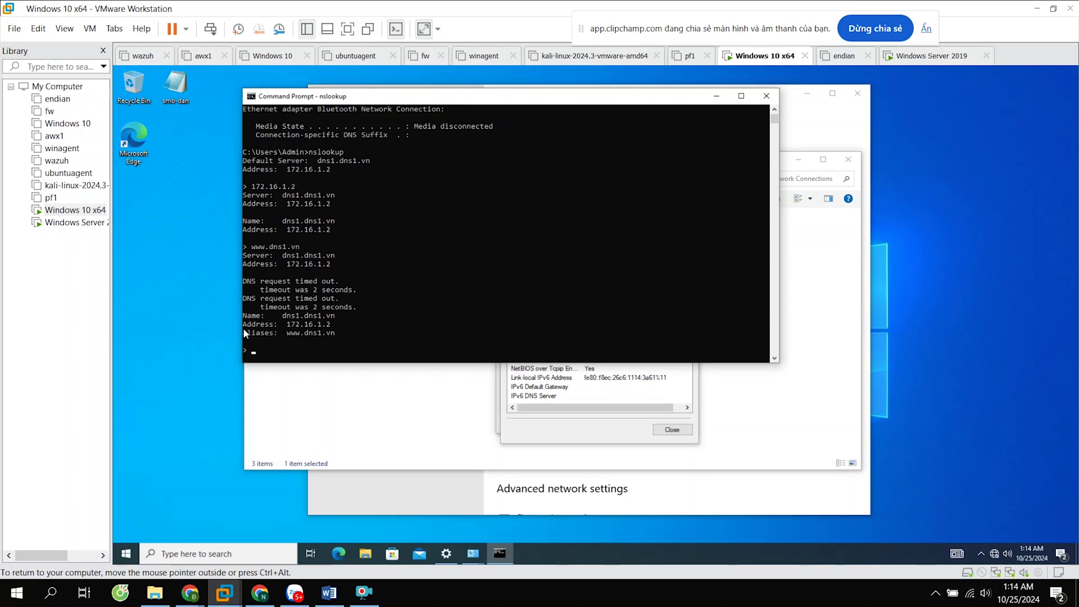
pyautogui.moveTo(245, 324); pyautogui.dragTo(367, 340)
pyautogui.click(421, 352)
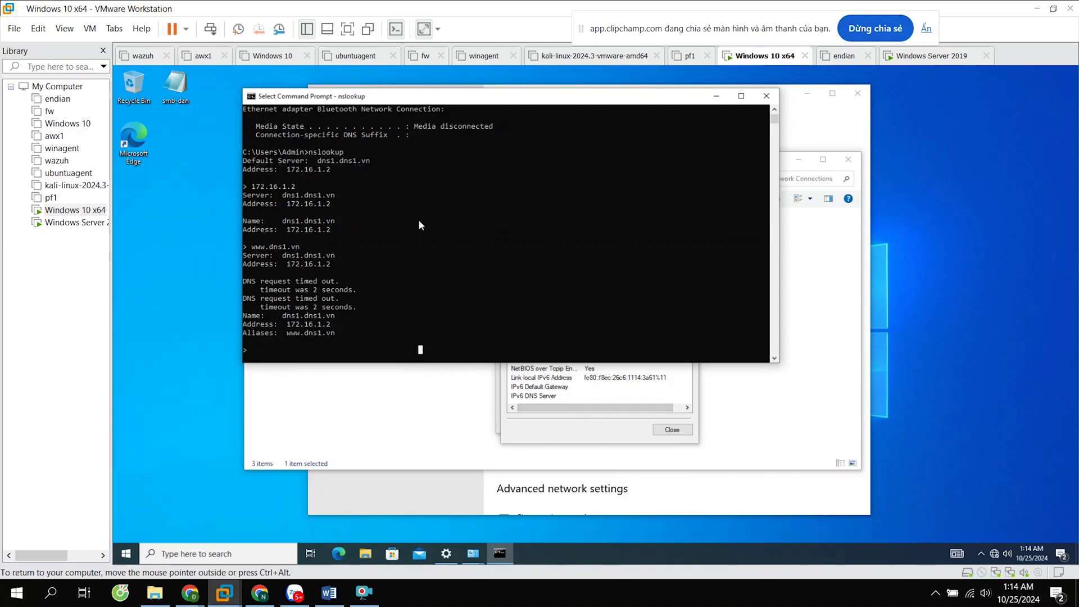
pyautogui.click(402, 409)
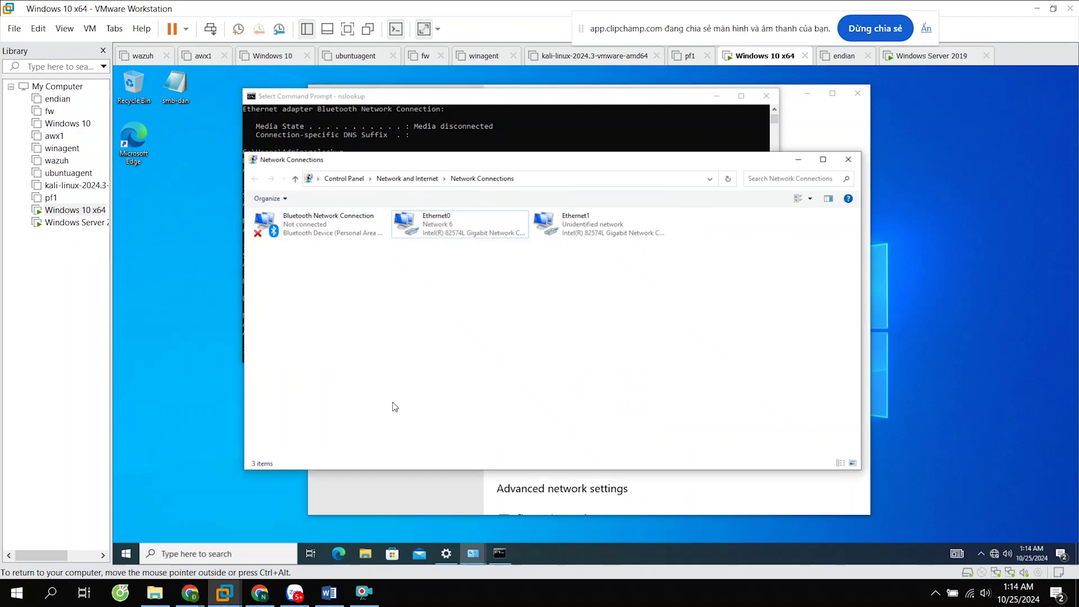